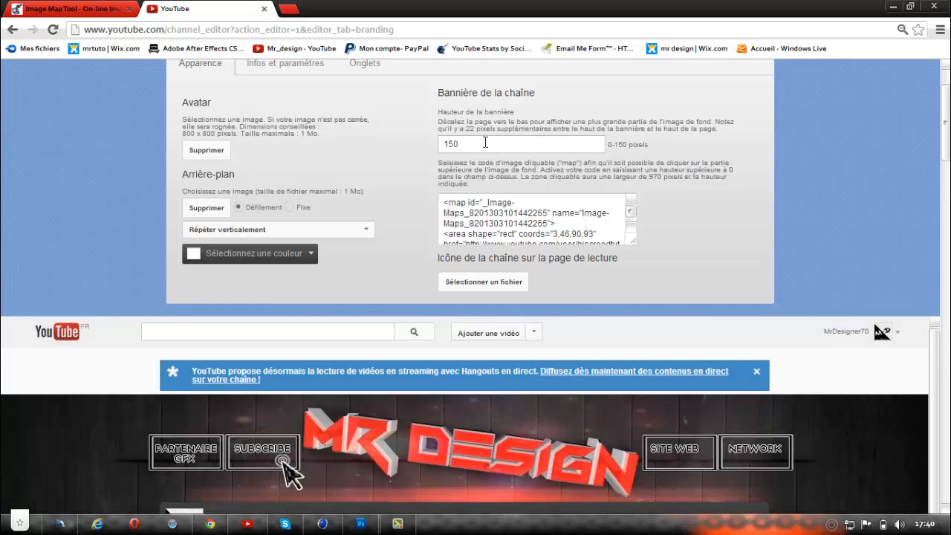
Step: Try a channel banner height of 20 pixels and check the channel preview
{"action": "double_click", "coordinate": [486, 142]}
{"action": "type", "text": "20"}
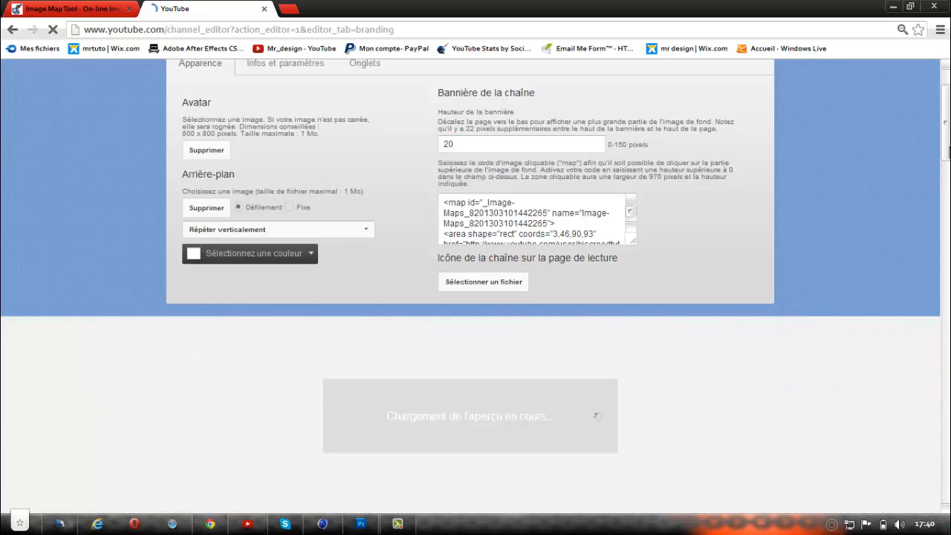
{"action": "scroll", "coordinate": [948, 176], "scroll_direction": "down", "scroll_amount": 2}
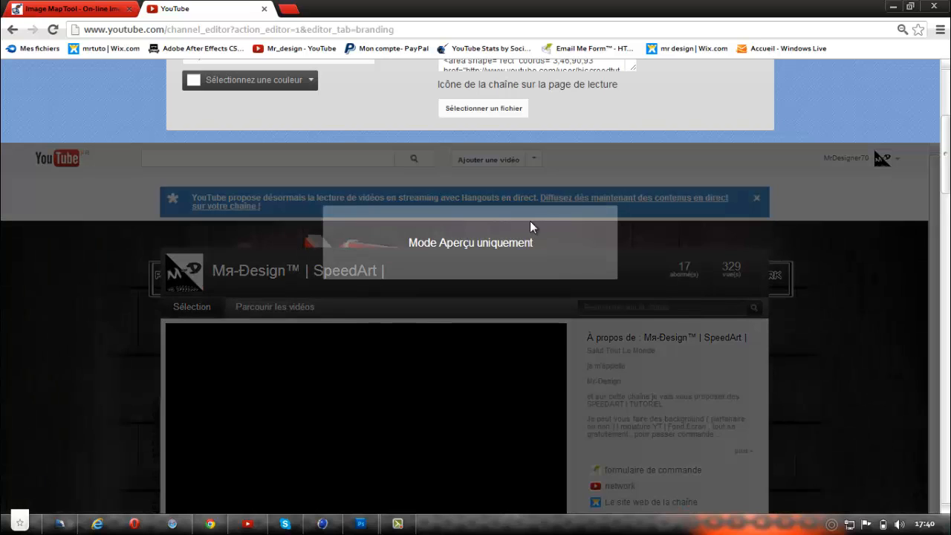
{"action": "scroll", "coordinate": [944, 94], "scroll_direction": "up", "scroll_amount": 3}
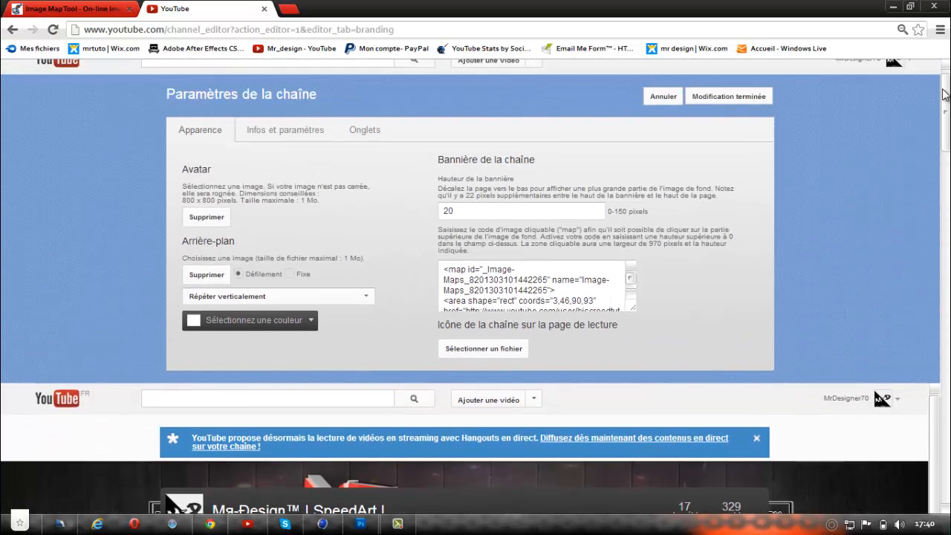
Step: Set the channel banner height to 150 pixels
{"action": "left_click_drag", "start_coordinate": [539, 214], "coordinate": [287, 223]}
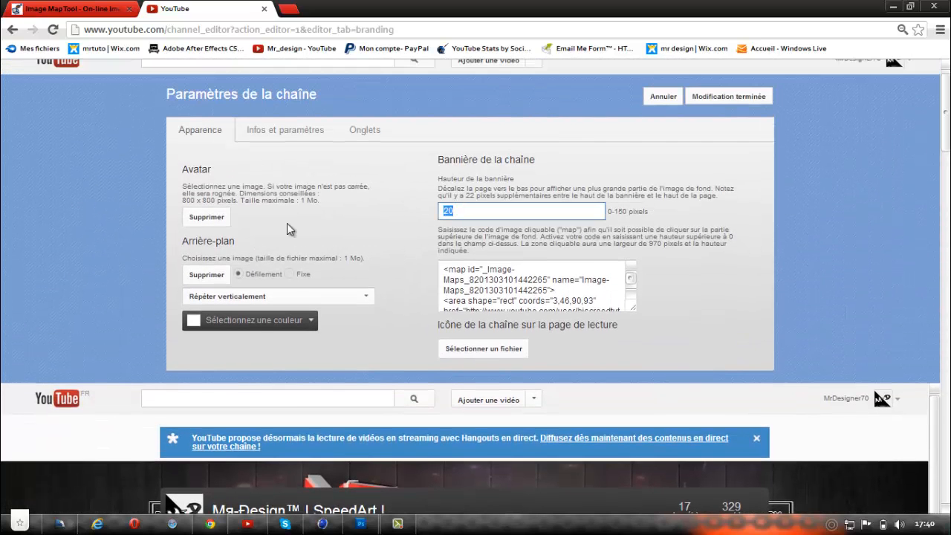
{"action": "type", "text": "15"}
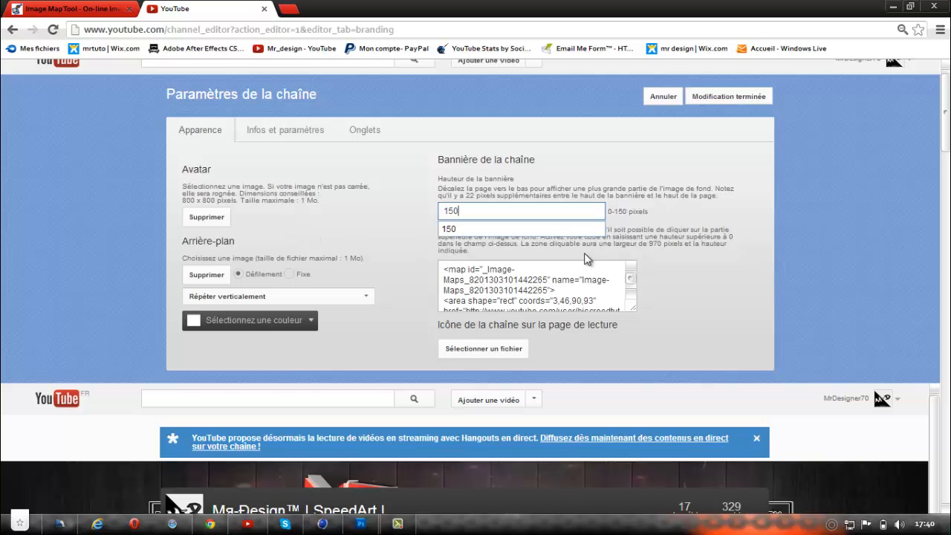
{"action": "key", "text": "Down"}
{"action": "key", "text": "Return"}
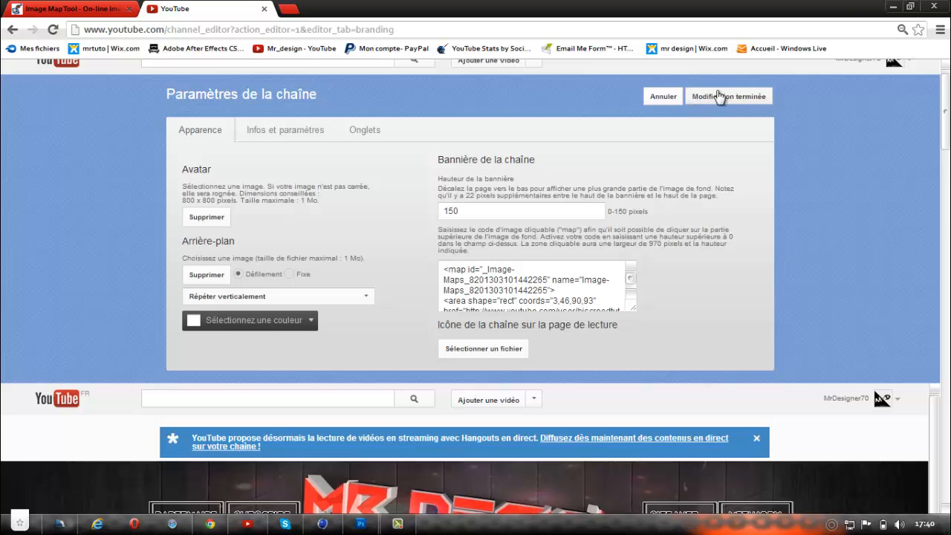
Step: Switch to Photoshop and create a 1020 × 150 pixel document at 90 pixels per inch with transparent background contents
{"action": "left_click", "coordinate": [893, 6]}
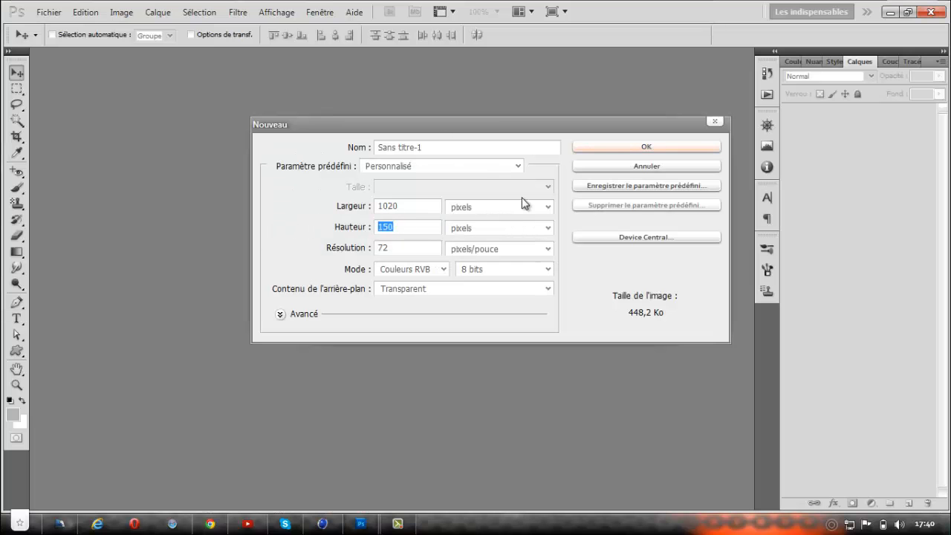
{"action": "left_click", "coordinate": [546, 208]}
{"action": "left_click", "coordinate": [539, 222]}
{"action": "left_click", "coordinate": [542, 227]}
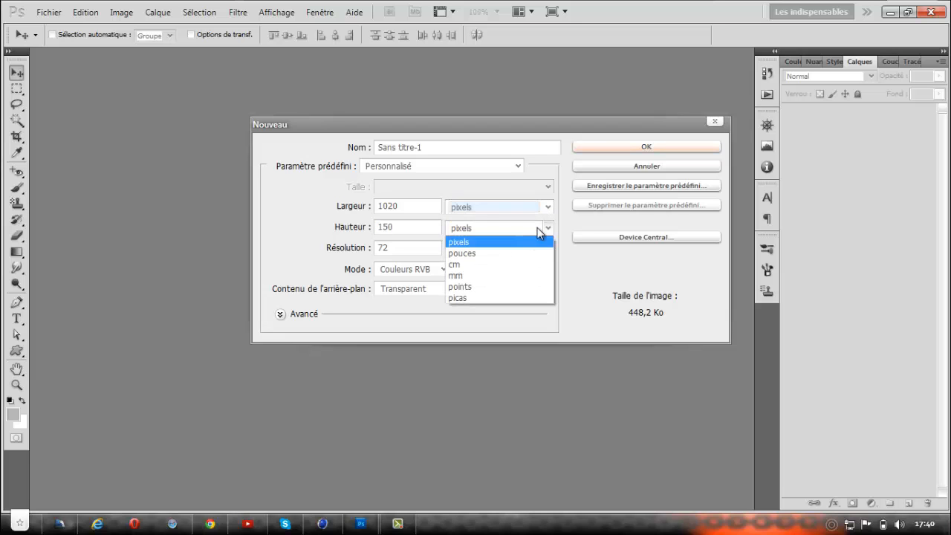
{"action": "left_click", "coordinate": [512, 239]}
{"action": "left_click", "coordinate": [393, 246]}
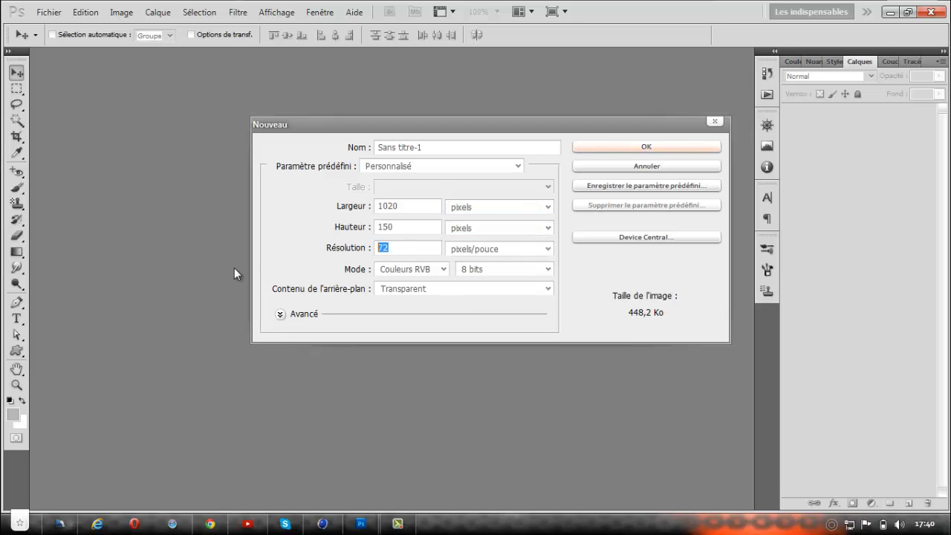
{"action": "type", "text": "90"}
{"action": "left_click", "coordinate": [429, 295]}
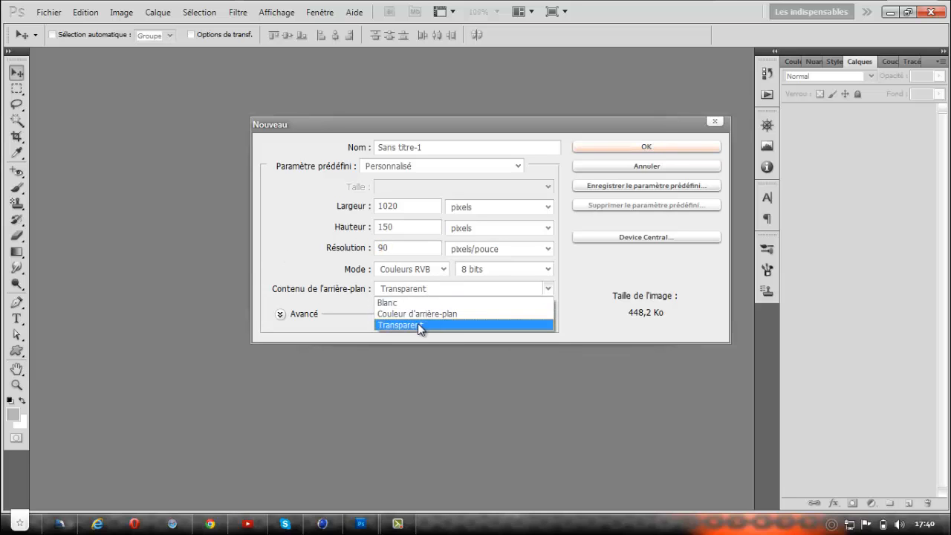
{"action": "left_click", "coordinate": [421, 327]}
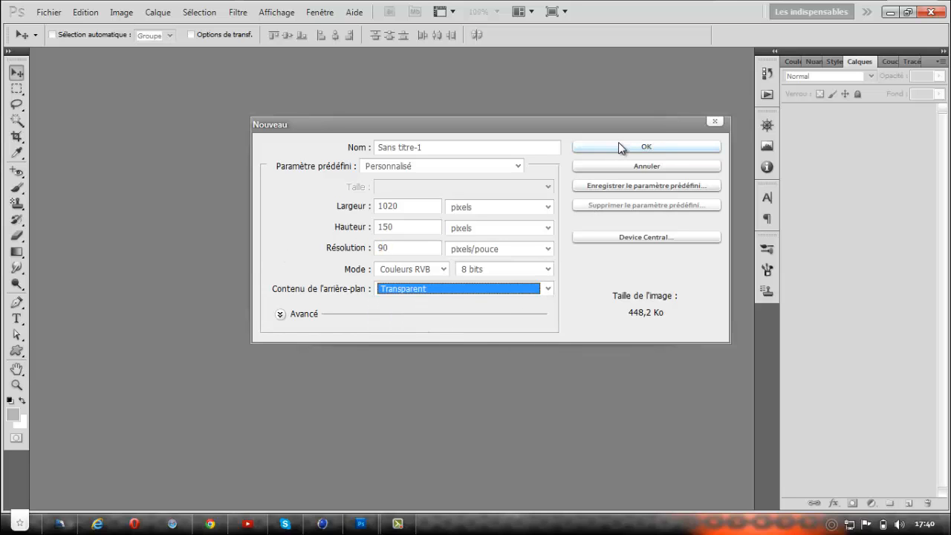
{"action": "left_click", "coordinate": [618, 144]}
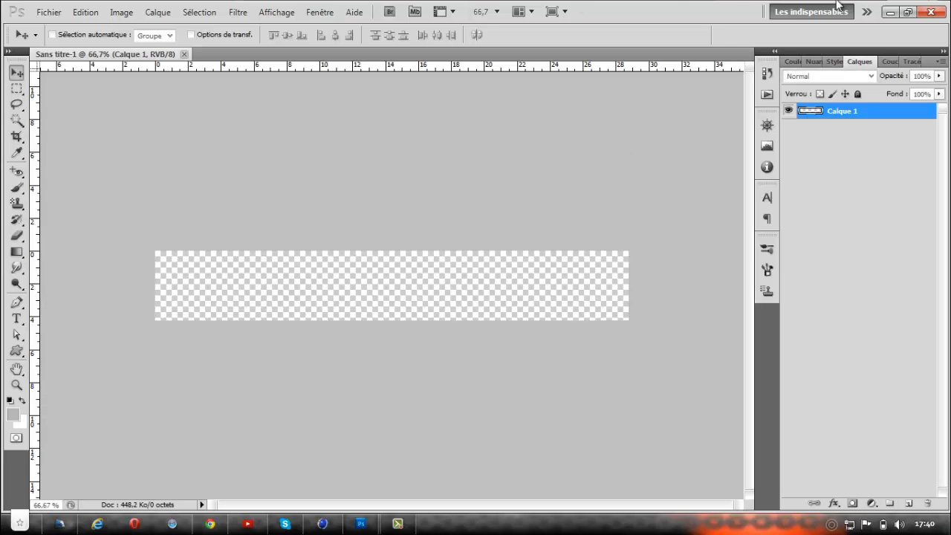
Step: View the JPEG "background partenaire 2" from the B.G BANNIèRE folder, examine its header up close, and close the viewer
{"action": "left_click", "coordinate": [889, 11]}
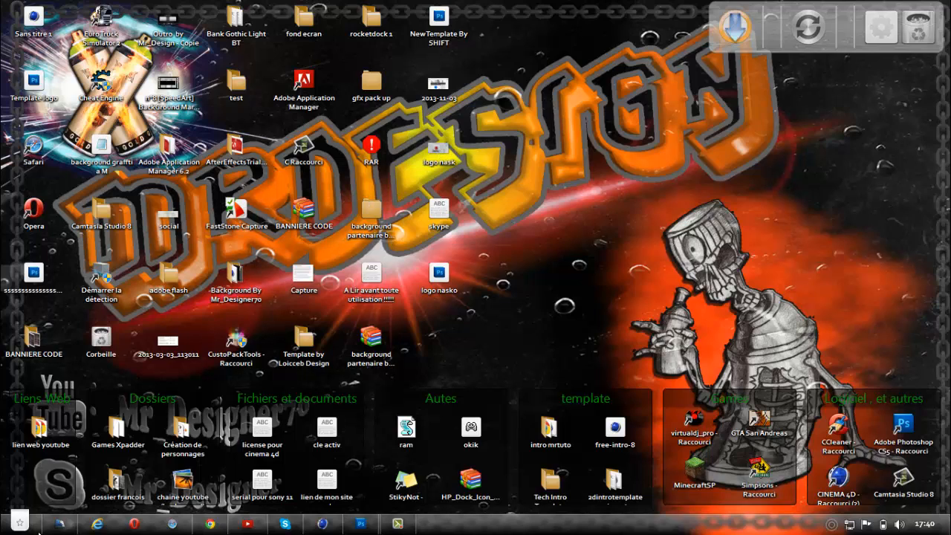
{"action": "left_click", "coordinate": [59, 524]}
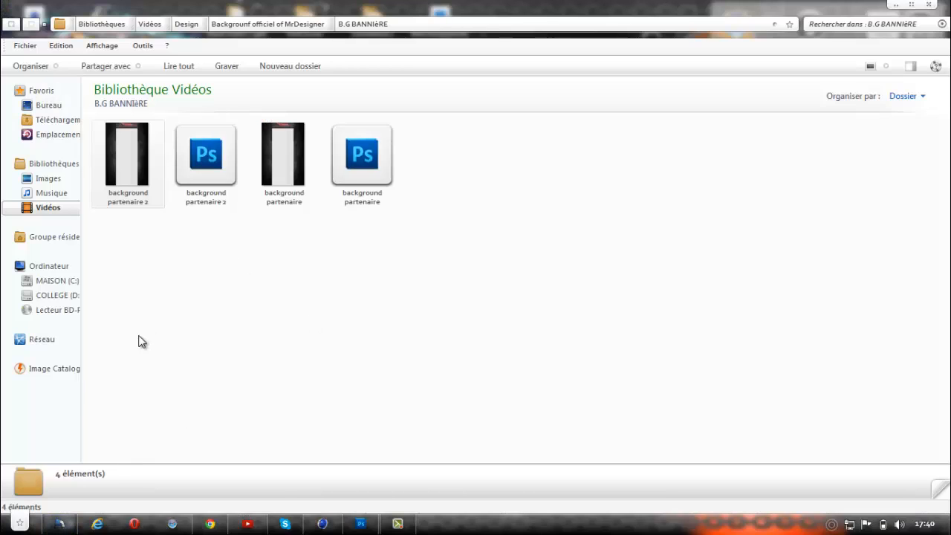
{"action": "left_click_drag", "start_coordinate": [139, 337], "coordinate": [106, 151]}
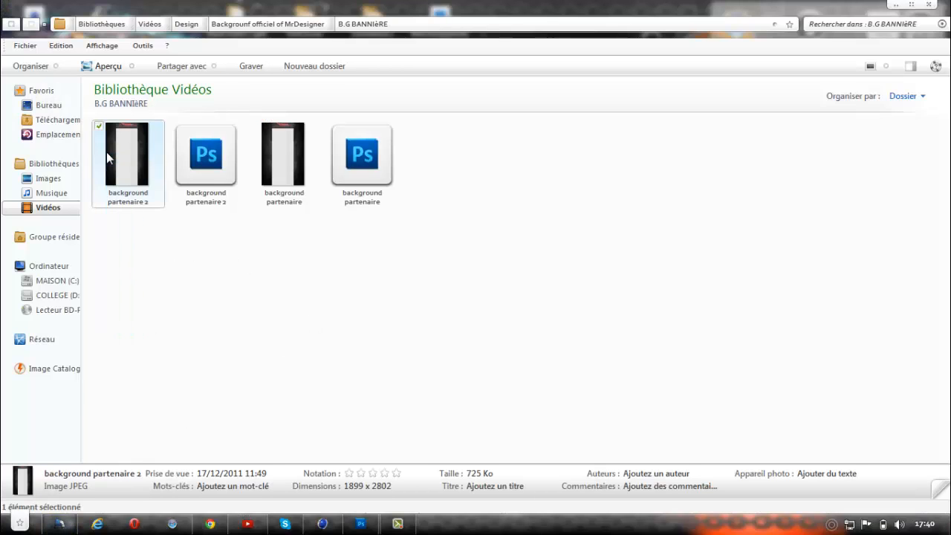
{"action": "double_click", "coordinate": [107, 150]}
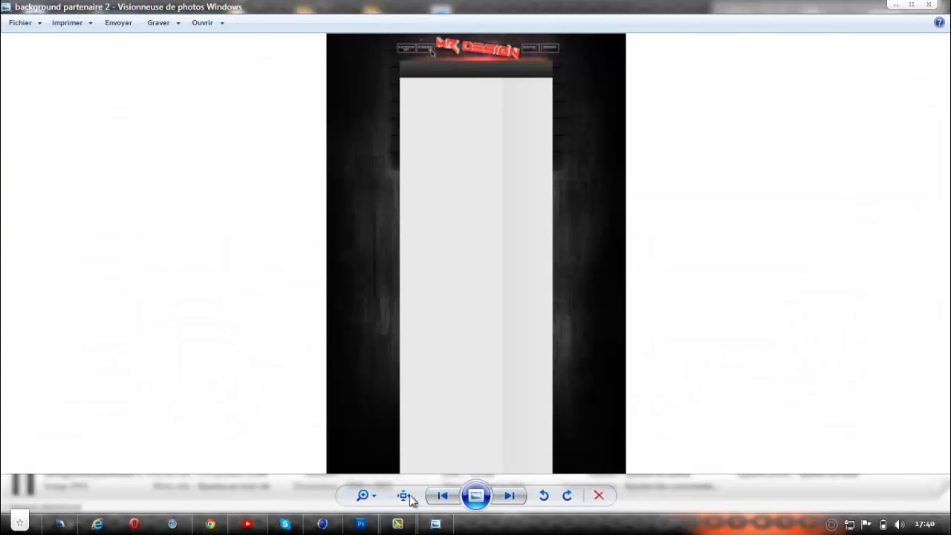
{"action": "left_click", "coordinate": [378, 492]}
{"action": "left_click_drag", "start_coordinate": [378, 478], "coordinate": [377, 487]}
{"action": "left_click_drag", "start_coordinate": [427, 102], "coordinate": [405, 348]}
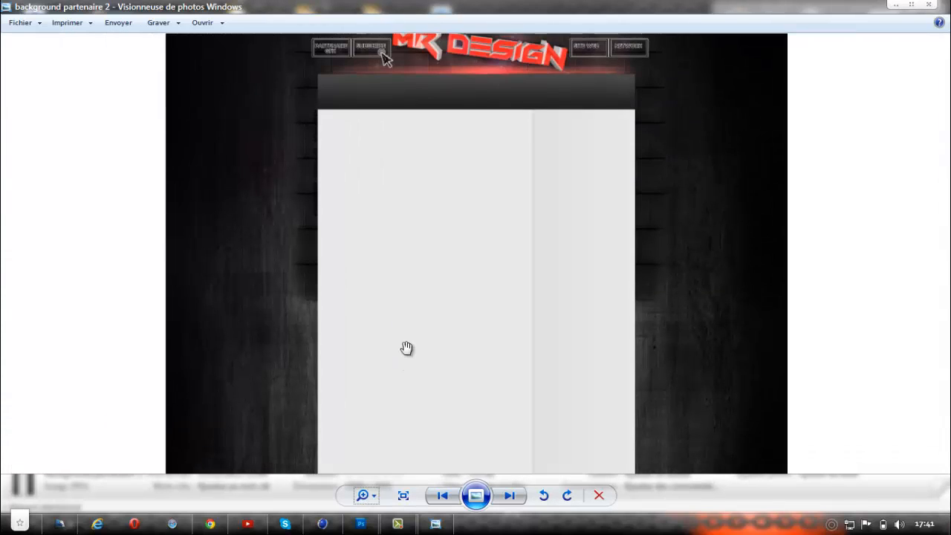
{"action": "left_click", "coordinate": [929, 5]}
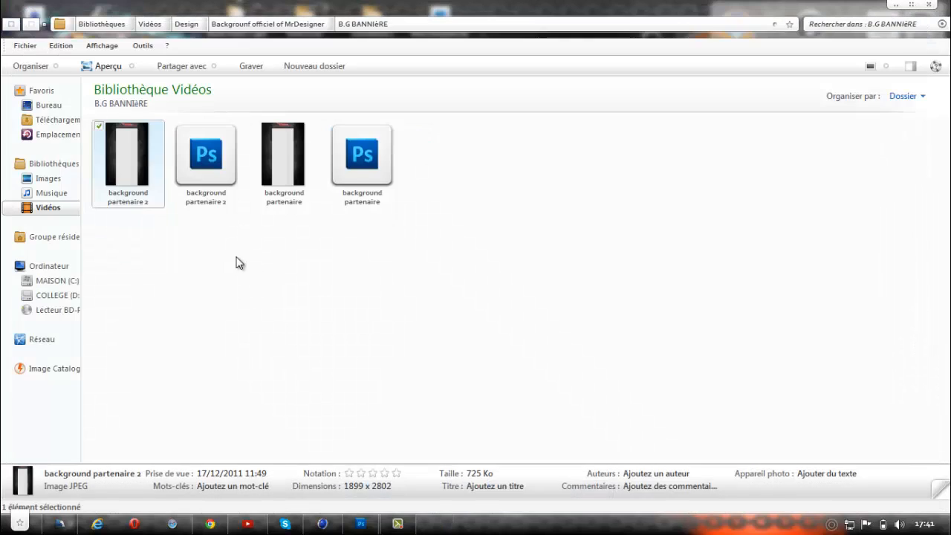
Step: Open the JPEG "background partenaire 2" from the B.G BANNIèRE folder as a separate document in Photoshop
{"action": "left_click", "coordinate": [124, 156]}
{"action": "left_click", "coordinate": [201, 156]}
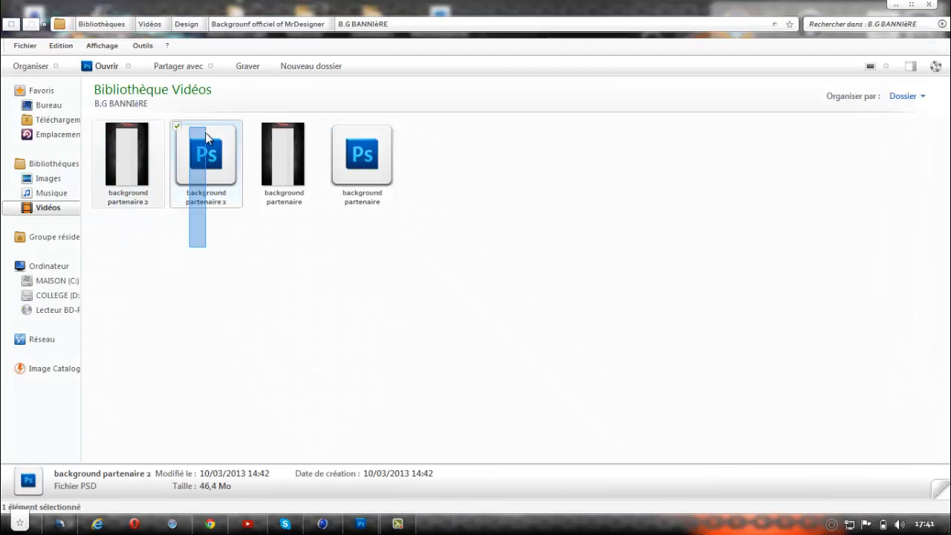
{"action": "left_click", "coordinate": [153, 280]}
{"action": "left_click_drag", "start_coordinate": [123, 141], "coordinate": [268, 57]}
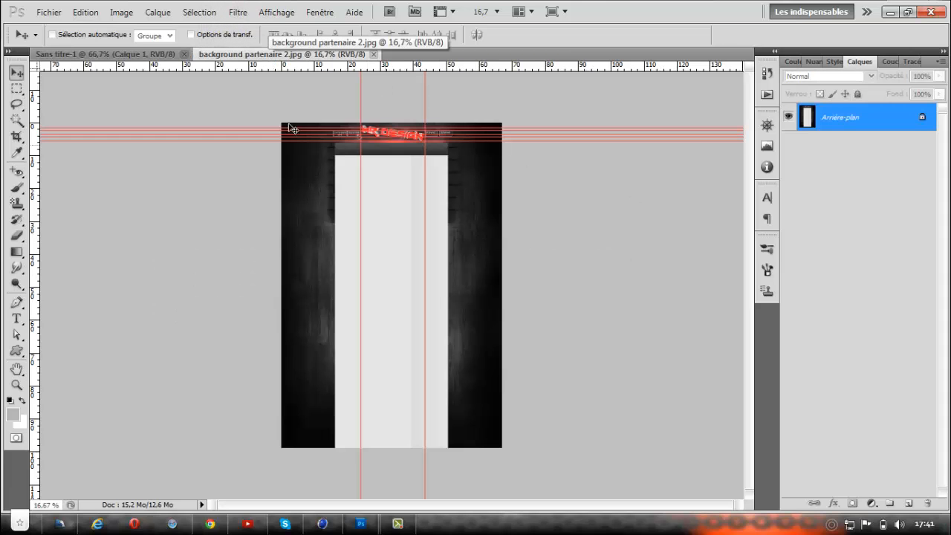
Step: Duplicate the Arrière-plan layer and delete the original locked layer, keeping only the unlocked copy
{"action": "left_click", "coordinate": [16, 384]}
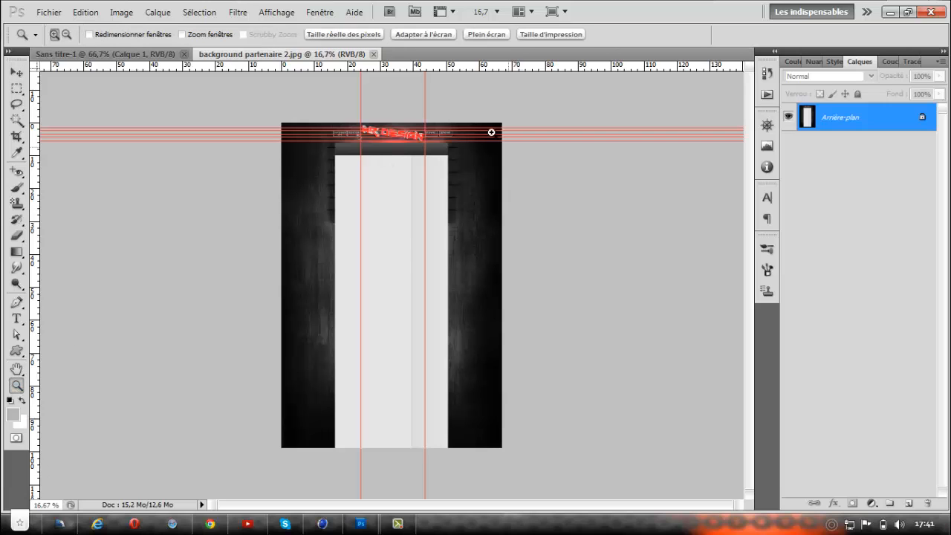
{"action": "left_click", "coordinate": [398, 119]}
{"action": "left_click", "coordinate": [398, 120]}
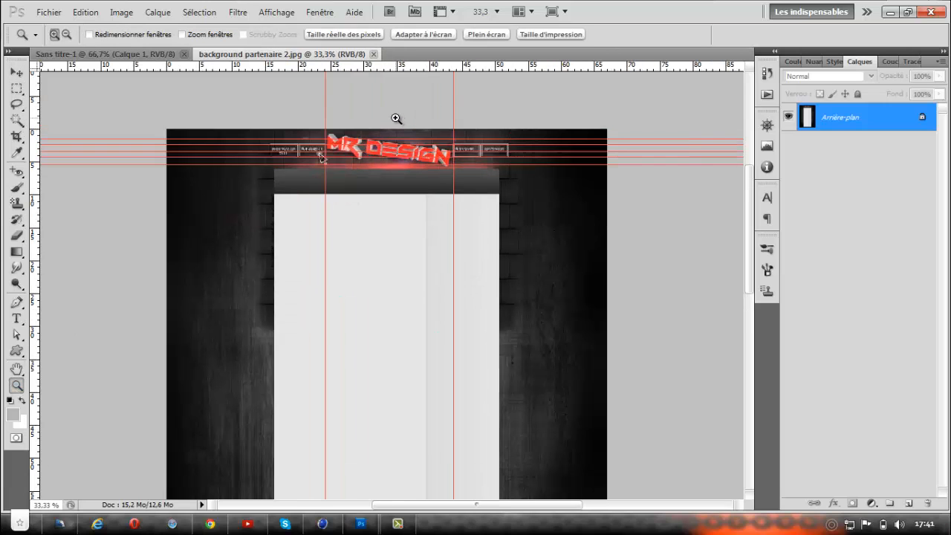
{"action": "left_click", "coordinate": [397, 119]}
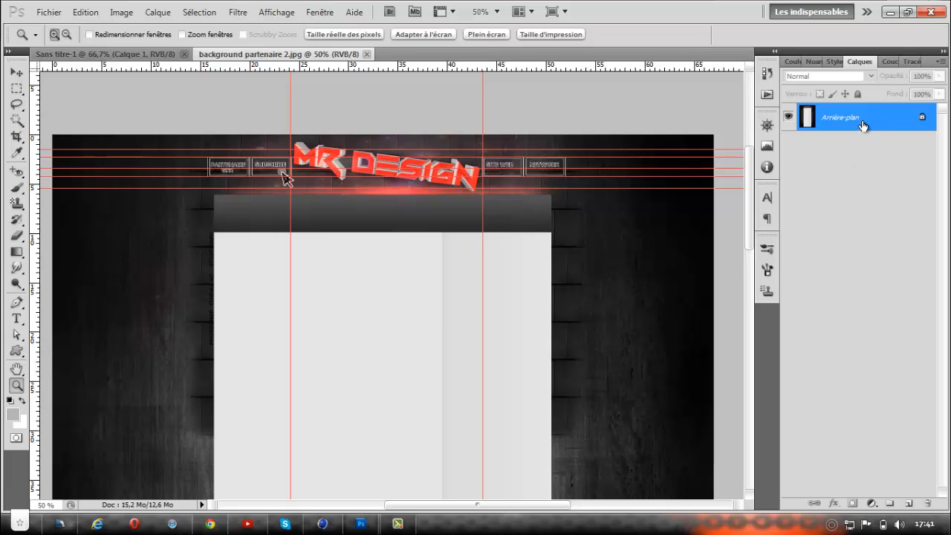
{"action": "left_click_drag", "start_coordinate": [862, 119], "coordinate": [866, 112]}
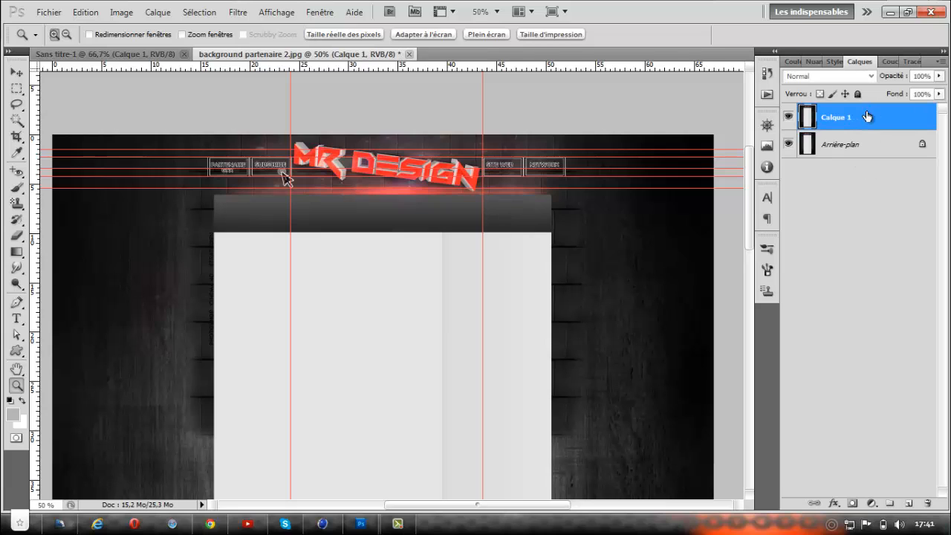
{"action": "left_click", "coordinate": [899, 161]}
{"action": "key", "text": "Delete"}
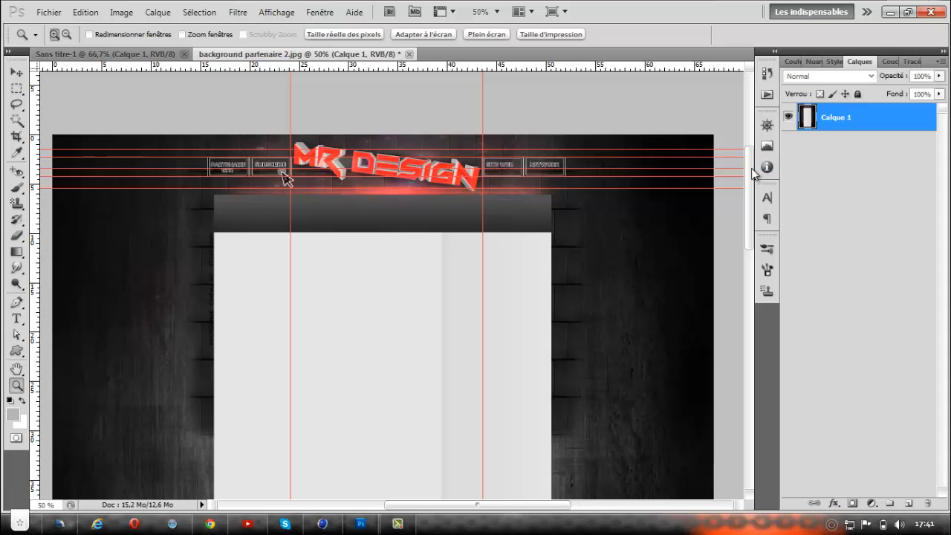
Step: Copy the background image layer with the Move tool into the Sans titre-1 document
{"action": "scroll", "coordinate": [753, 176], "scroll_direction": "up", "scroll_amount": 1}
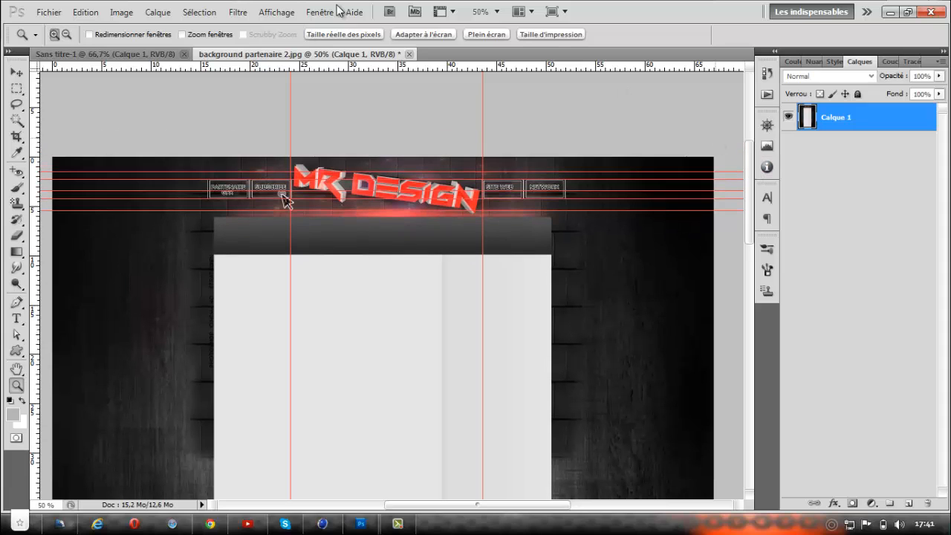
{"action": "left_click", "coordinate": [15, 72]}
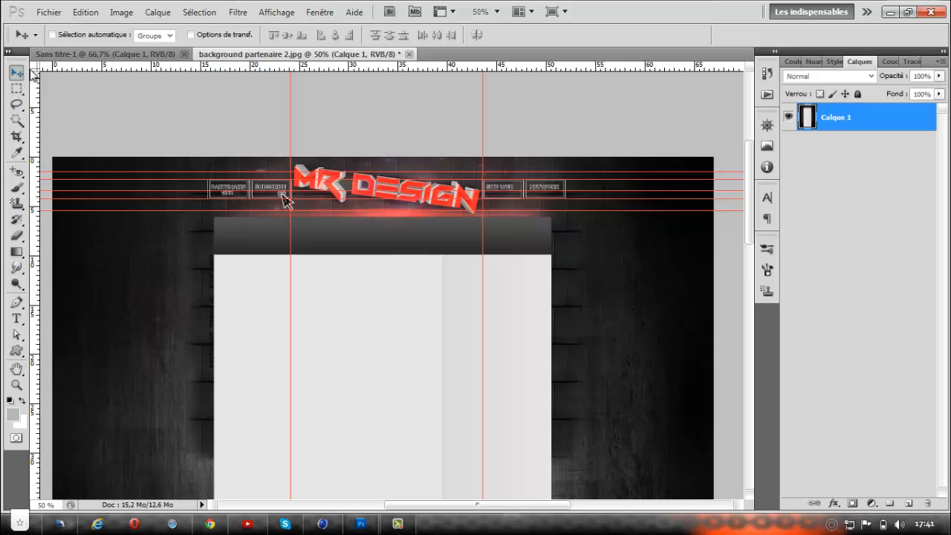
{"action": "left_click_drag", "start_coordinate": [388, 236], "coordinate": [233, 142]}
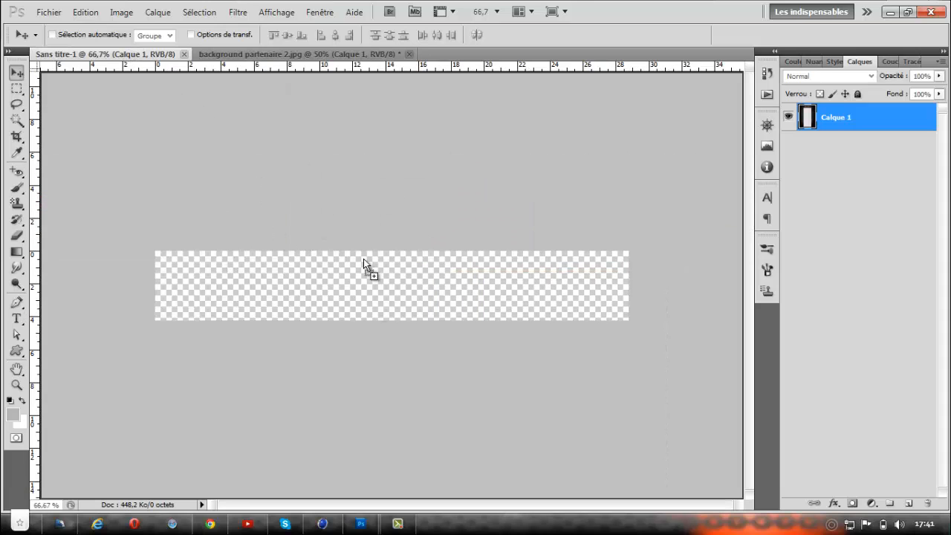
{"action": "left_click_drag", "start_coordinate": [375, 289], "coordinate": [374, 288]}
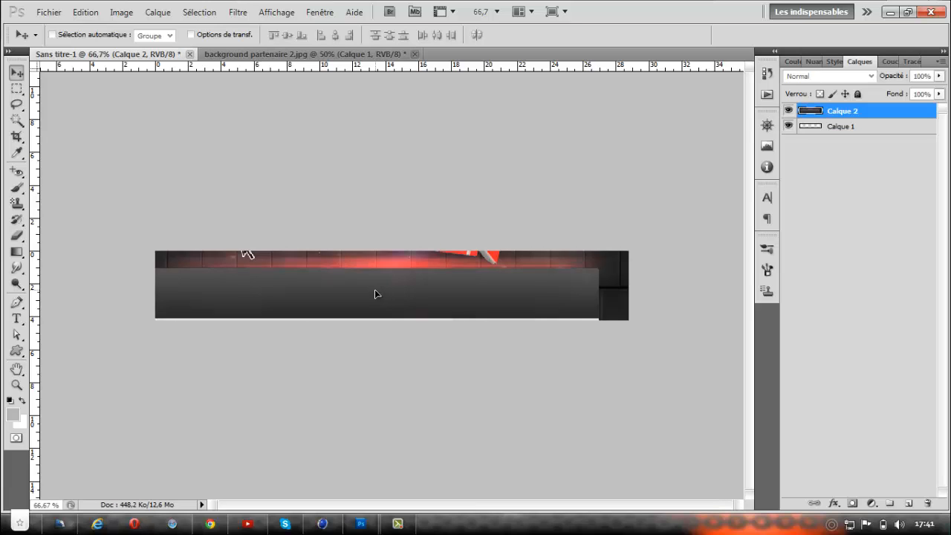
Step: Position the pasted layer so the MR DESIGN title and its four link buttons fit within the banner canvas
{"action": "left_click_drag", "start_coordinate": [374, 289], "coordinate": [419, 288]}
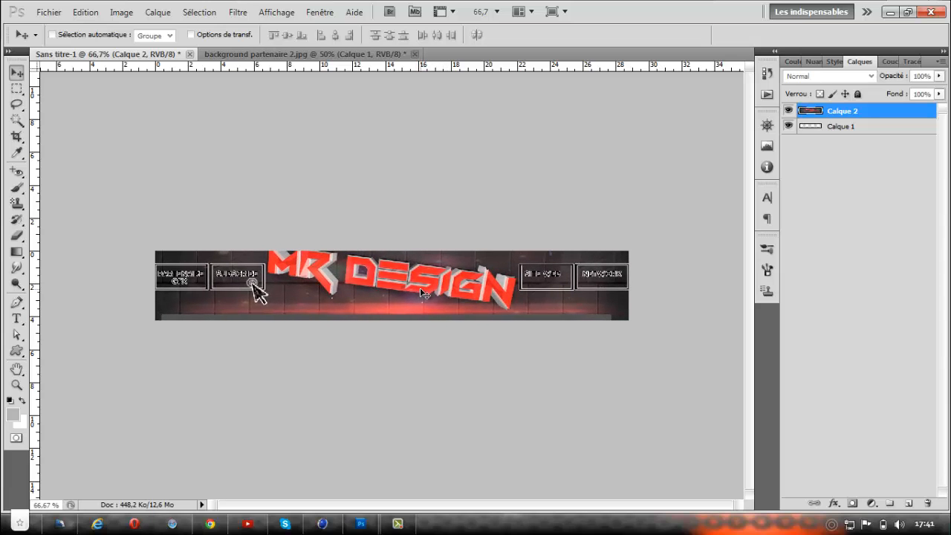
{"action": "key", "text": "Down"}
{"action": "key", "text": "Down"}
{"action": "key", "text": "Down"}
{"action": "key", "text": "Down"}
{"action": "key", "text": "Down"}
{"action": "key", "text": "Down"}
{"action": "key", "text": "Down"}
{"action": "key", "text": "Down"}
{"action": "key", "text": "Down"}
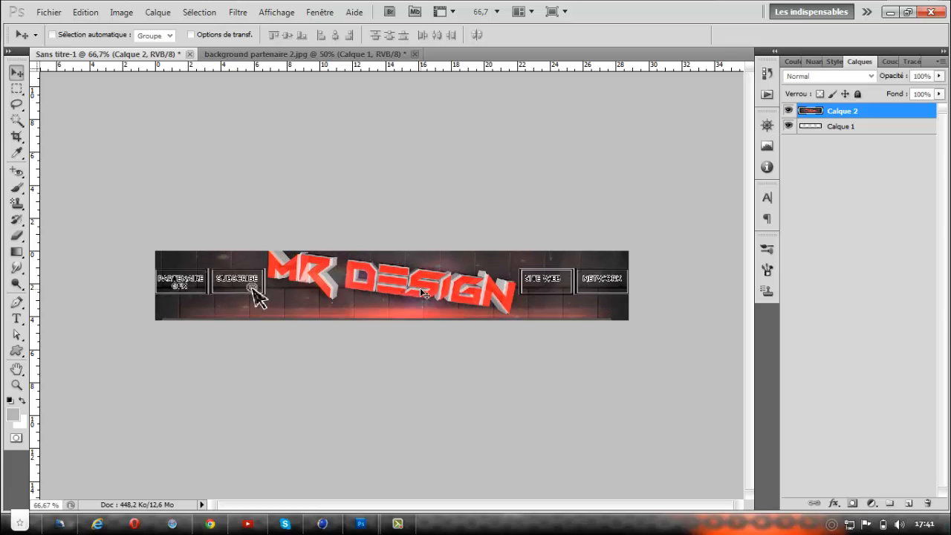
{"action": "key", "text": "Down"}
{"action": "key", "text": "Down"}
{"action": "key", "text": "Down"}
{"action": "key", "text": "Down"}
{"action": "key", "text": "Down"}
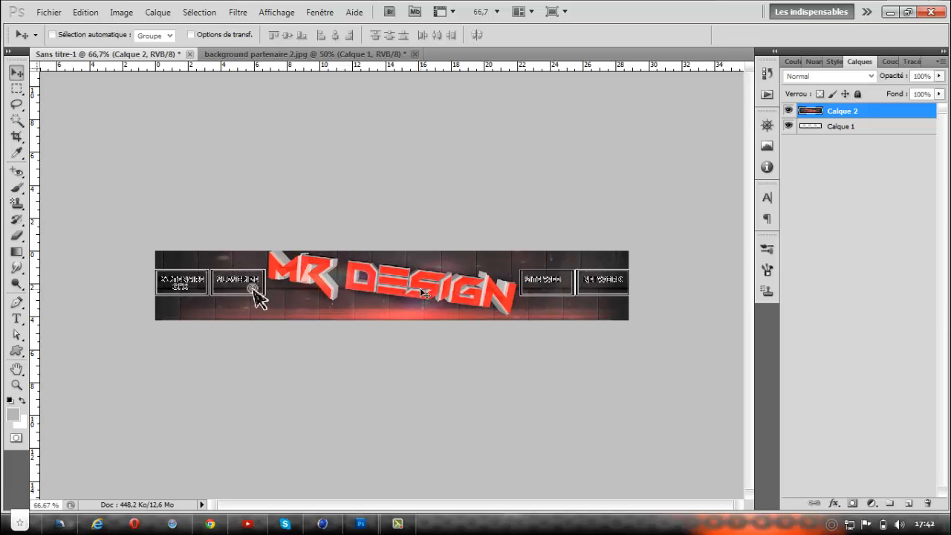
{"action": "key", "text": "Up"}
{"action": "key", "text": "Up"}
{"action": "key", "text": "Up"}
{"action": "key", "text": "Up"}
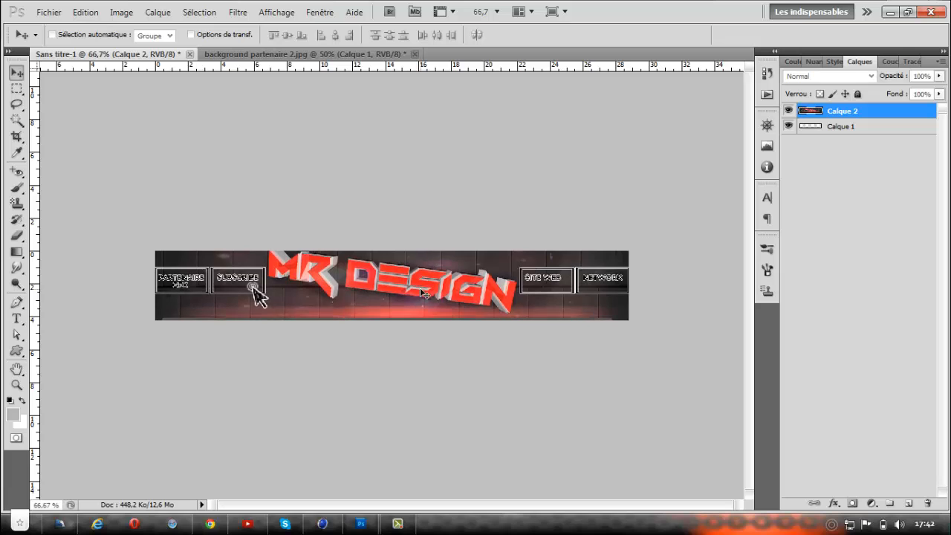
{"action": "key", "text": "Down"}
{"action": "key", "text": "Down"}
{"action": "key", "text": "Down"}
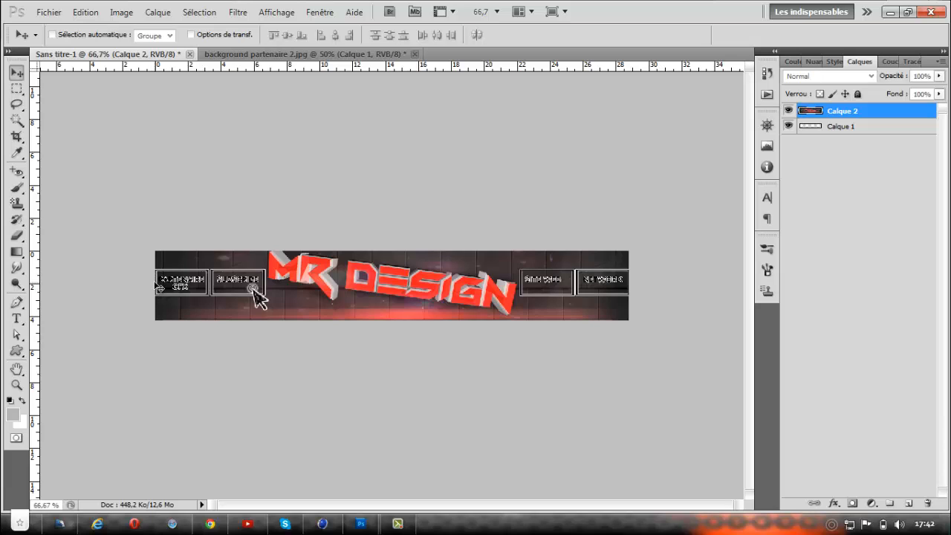
{"action": "key", "text": "Up"}
{"action": "key", "text": "Up"}
{"action": "key", "text": "Up"}
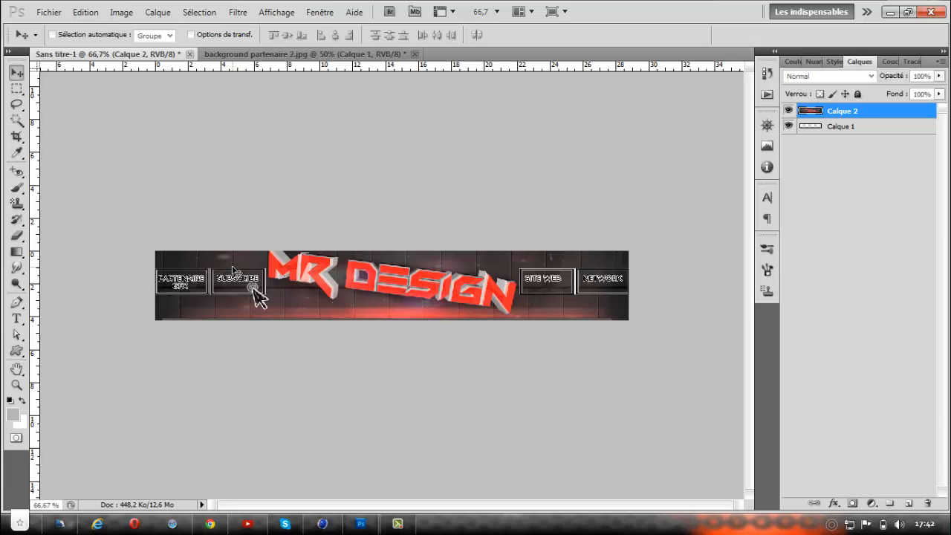
Step: Nudge the Calque 2 background layer upward in small increments within the banner canvas
{"action": "key", "text": "Up"}
{"action": "key", "text": "Up"}
{"action": "key", "text": "Up"}
{"action": "key", "text": "Up"}
{"action": "key", "text": "Up"}
{"action": "key", "text": "Up"}
{"action": "key", "text": "Up"}
{"action": "key", "text": "Up"}
{"action": "key", "text": "Up"}
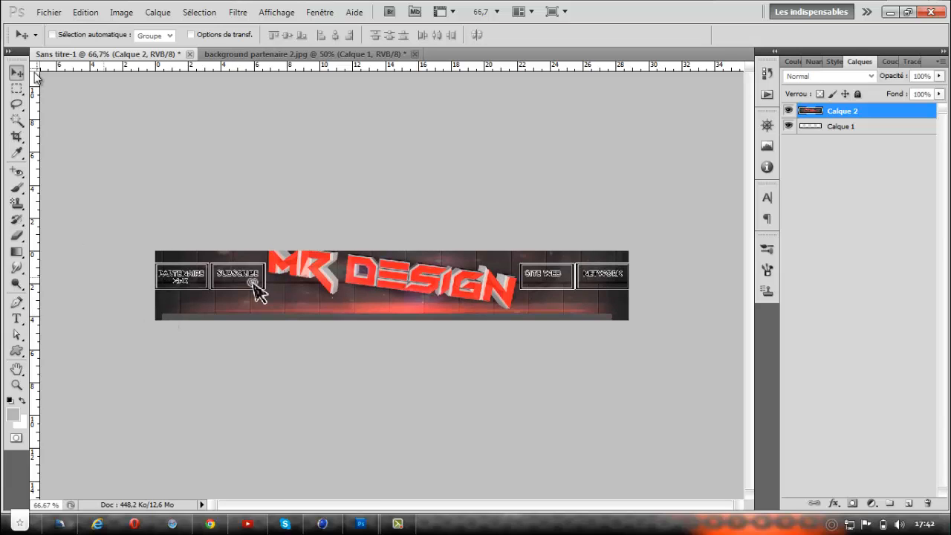
{"action": "left_click", "coordinate": [16, 88]}
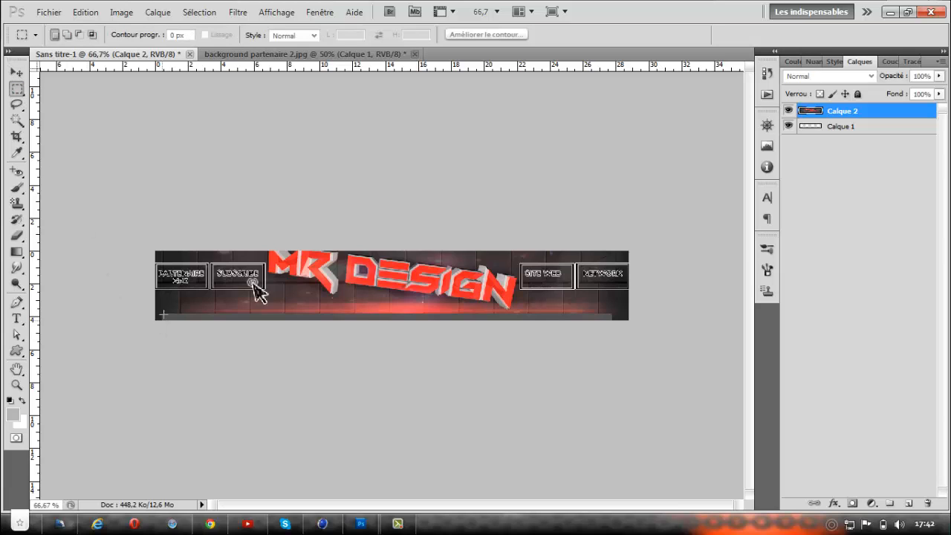
{"action": "left_click_drag", "start_coordinate": [156, 319], "coordinate": [417, 251]}
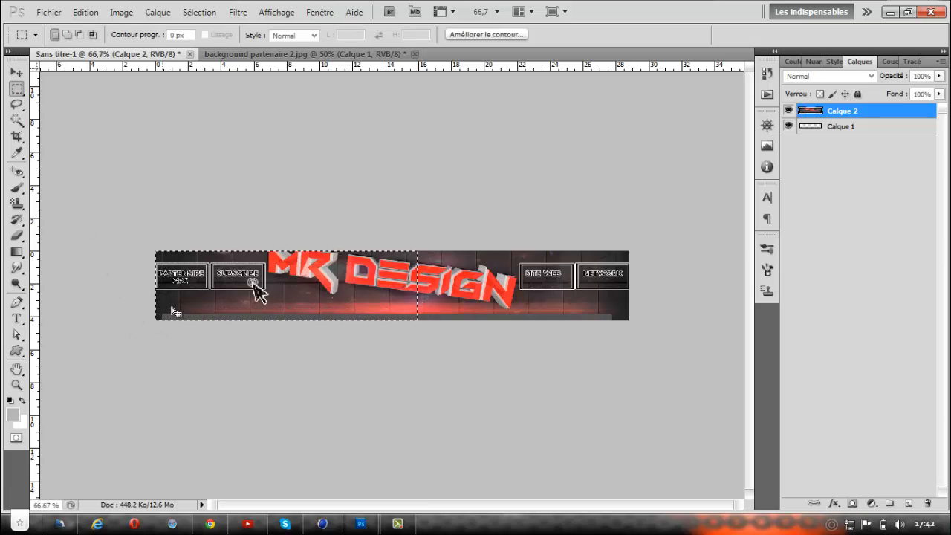
{"action": "left_click_drag", "start_coordinate": [172, 307], "coordinate": [292, 160]}
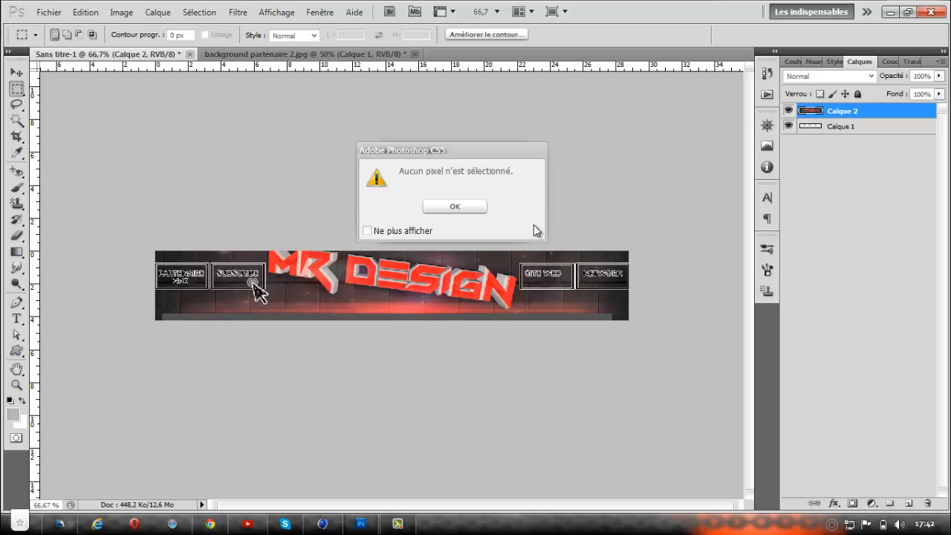
{"action": "left_click", "coordinate": [476, 211]}
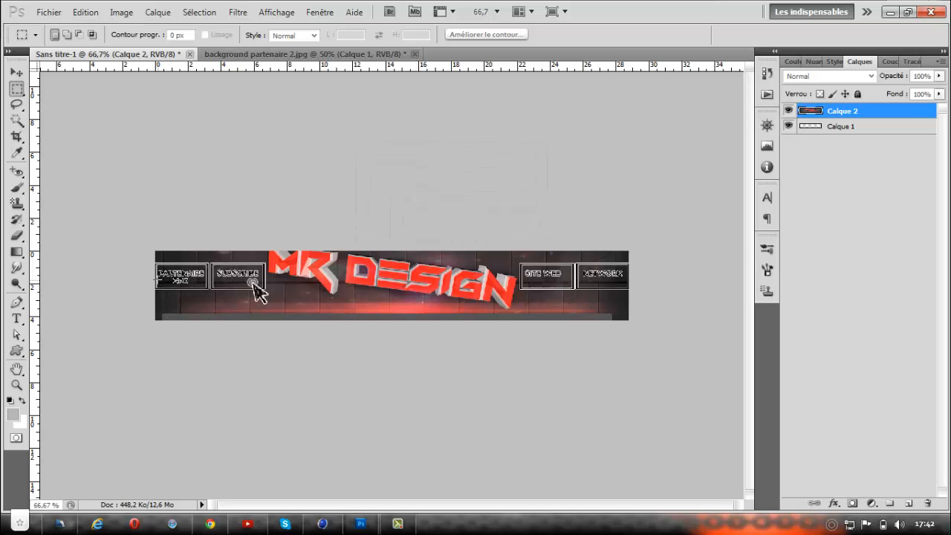
{"action": "left_click_drag", "start_coordinate": [162, 323], "coordinate": [162, 255]}
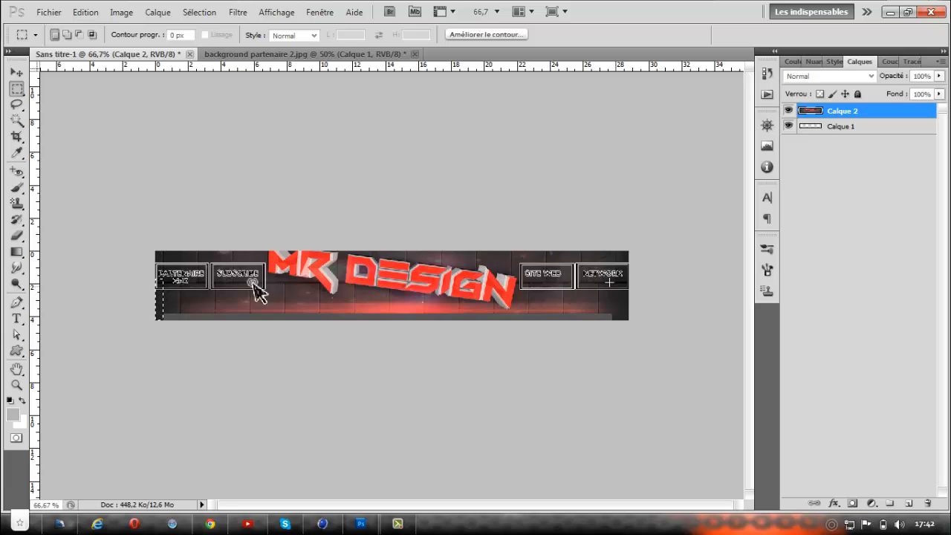
{"action": "left_click", "coordinate": [336, 155]}
Step: Move Calque 2 down with Free Transform to Y 1375 px so the grey strip falls outside the banner's lower edge
{"action": "key", "text": "t"}
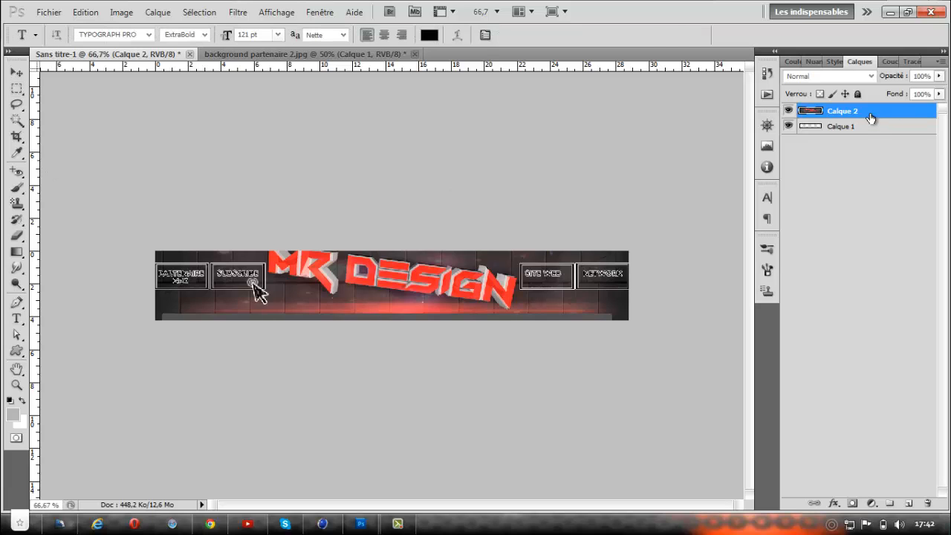
{"action": "key", "text": "ctrl+t"}
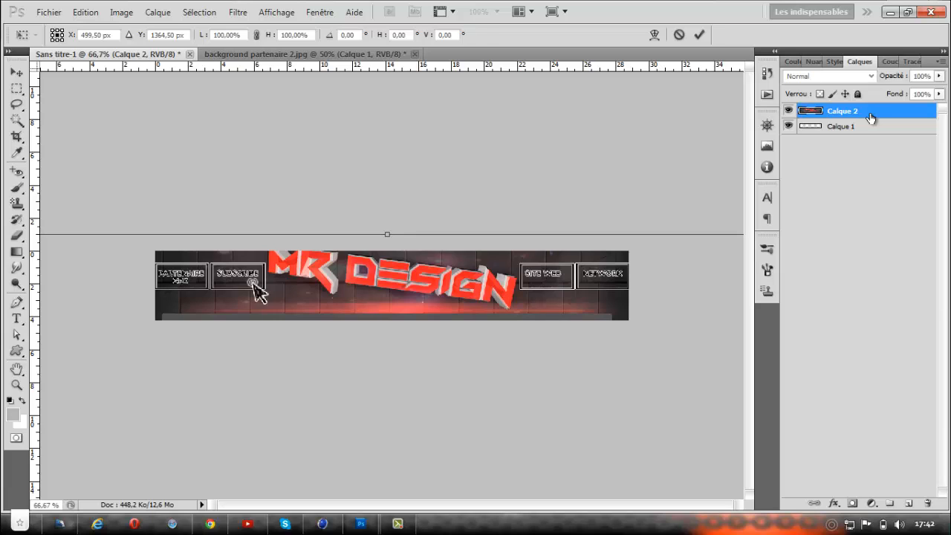
{"action": "key", "text": "Return"}
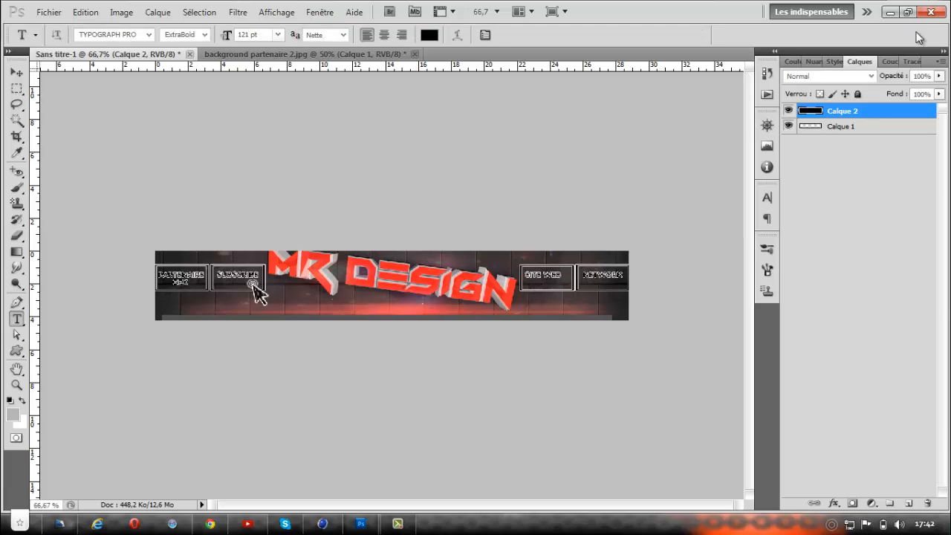
{"action": "key", "text": "ctrl+t"}
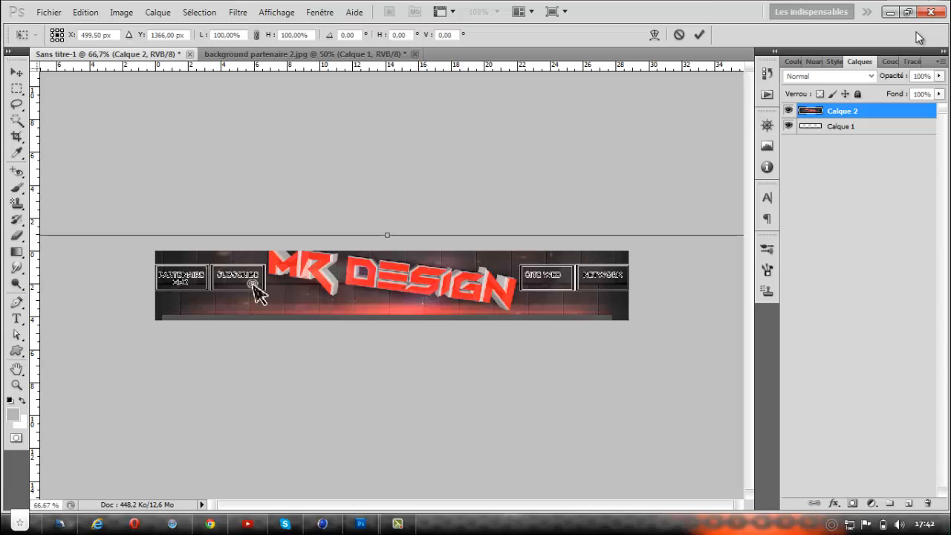
{"action": "key", "text": "Down"}
{"action": "key", "text": "Down"}
{"action": "key", "text": "Down"}
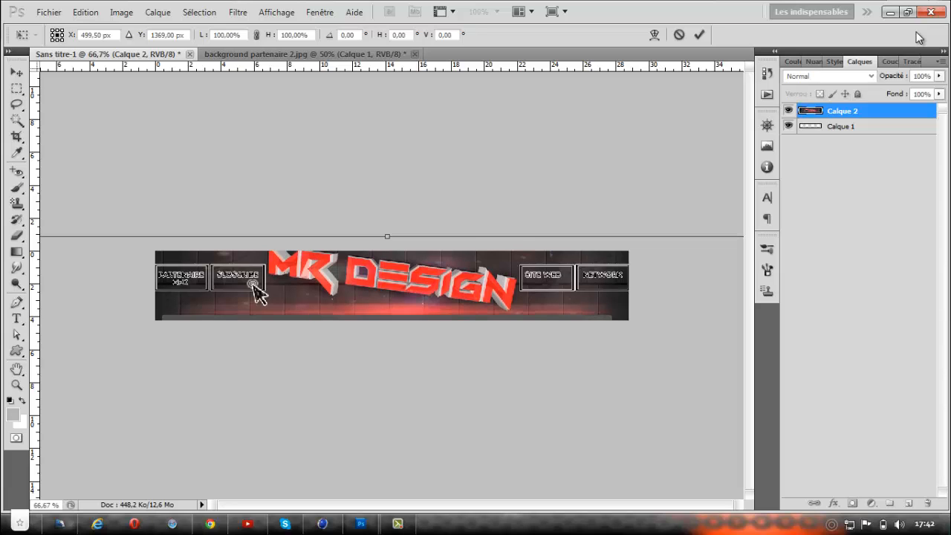
{"action": "key", "text": "Down"}
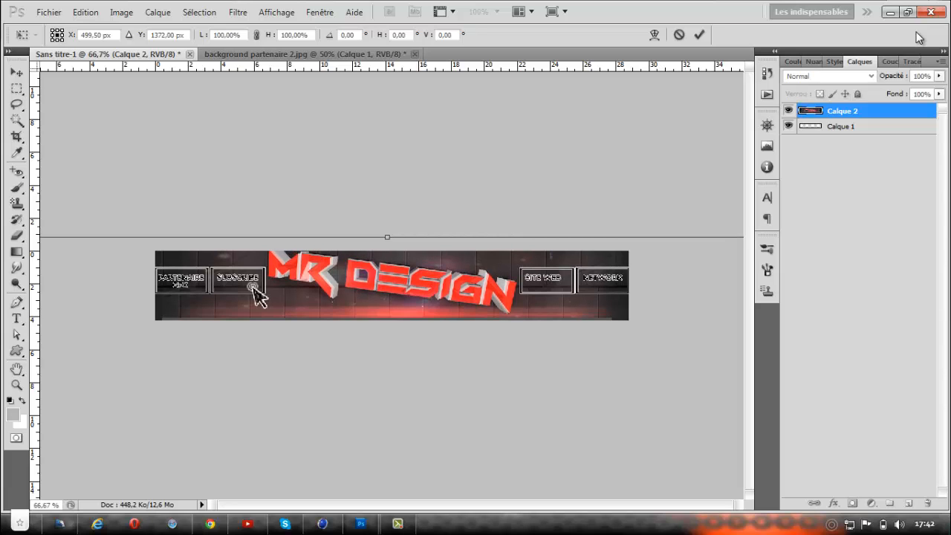
{"action": "key", "text": "Down"}
{"action": "key", "text": "Down"}
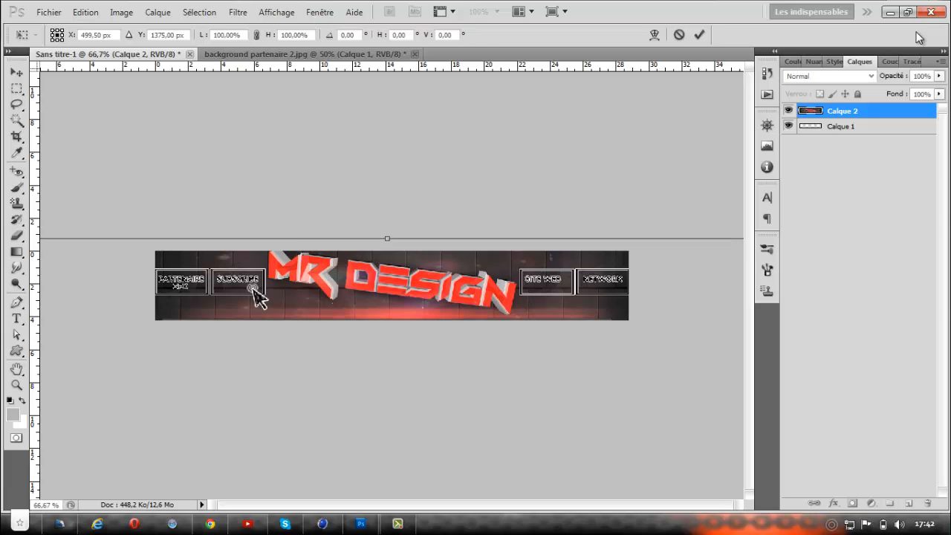
{"action": "key", "text": "Return"}
{"action": "key", "text": "t"}
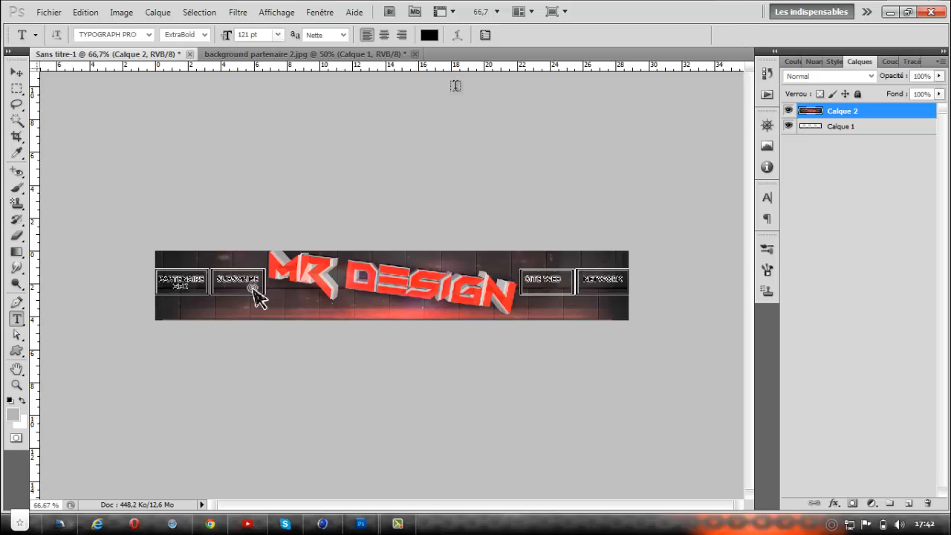
Step: Set up a save-for-web export of the banner as an optimised JPEG at Maximum quality, 100
{"action": "left_click", "coordinate": [49, 11]}
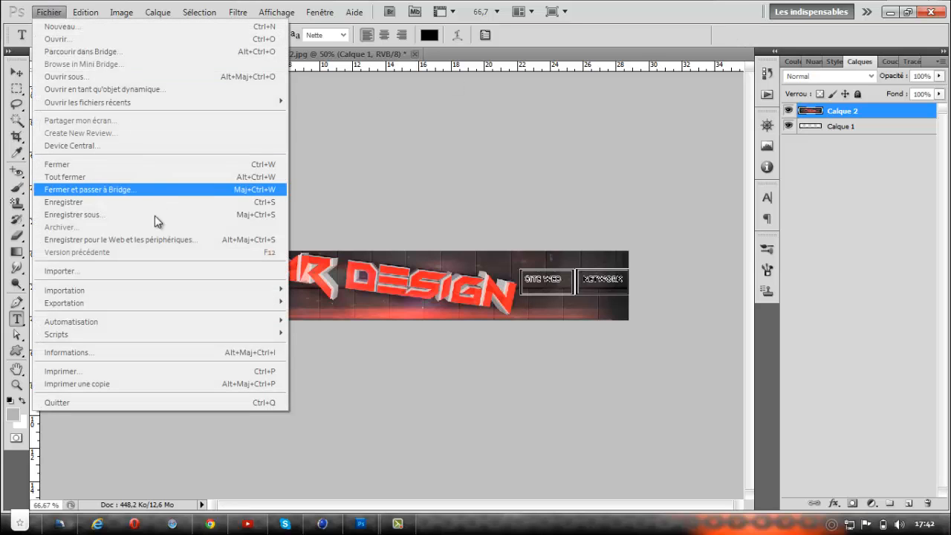
{"action": "left_click", "coordinate": [152, 239]}
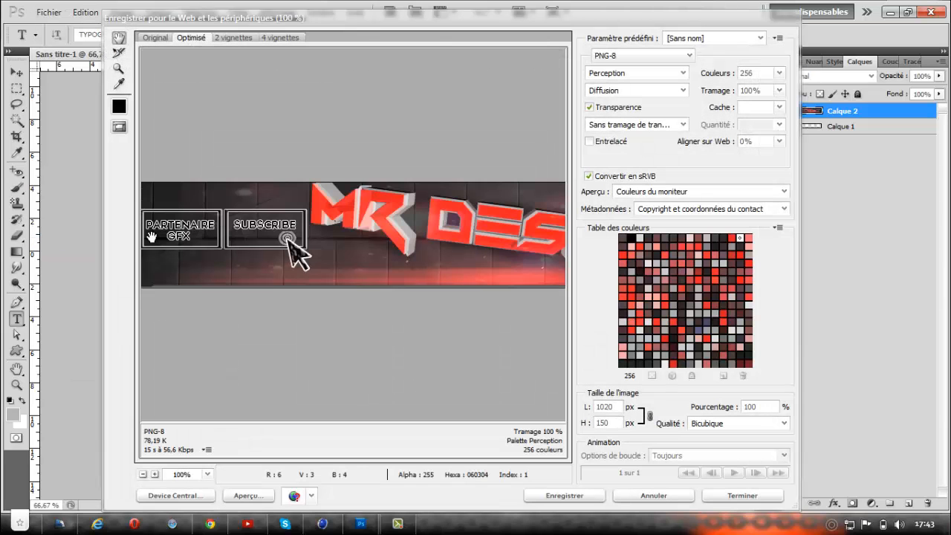
{"action": "left_click", "coordinate": [622, 58]}
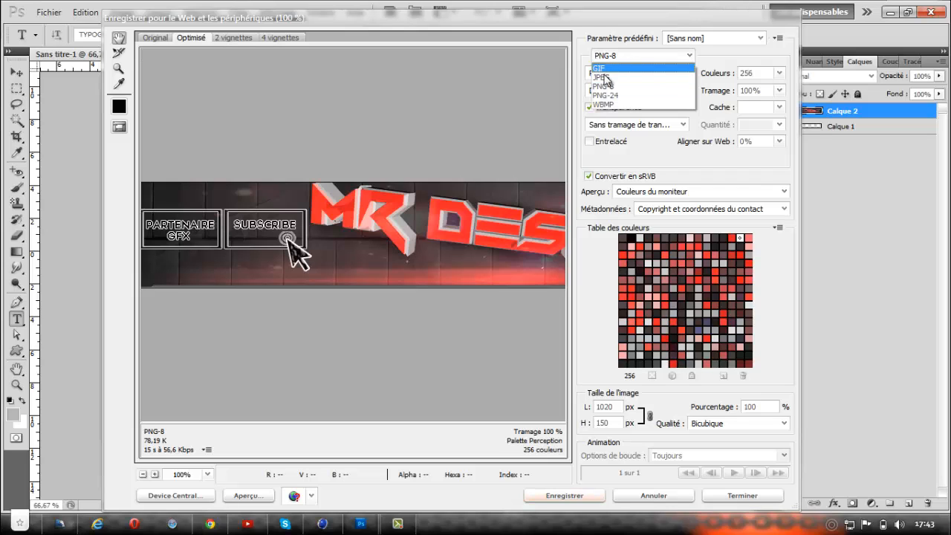
{"action": "left_click", "coordinate": [605, 77]}
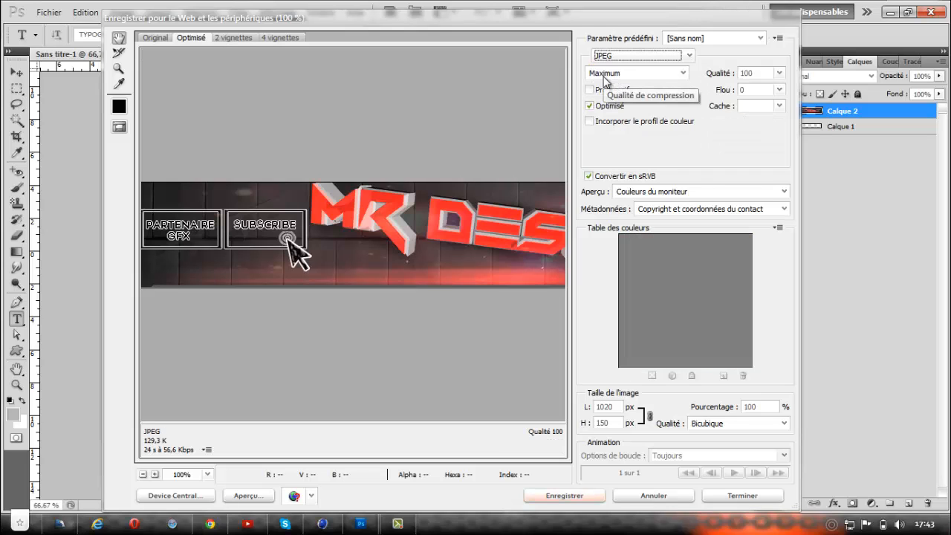
{"action": "left_click", "coordinate": [589, 107]}
{"action": "left_click", "coordinate": [589, 107]}
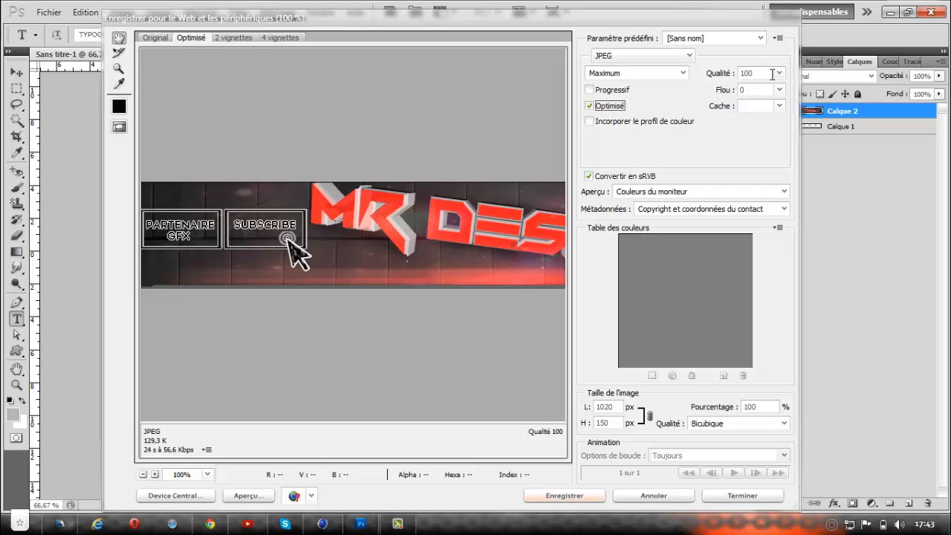
{"action": "left_click", "coordinate": [773, 74]}
Step: Save the optimised copy to the Bureau folder as "bannier tuto" in the Images format
{"action": "left_click", "coordinate": [554, 501]}
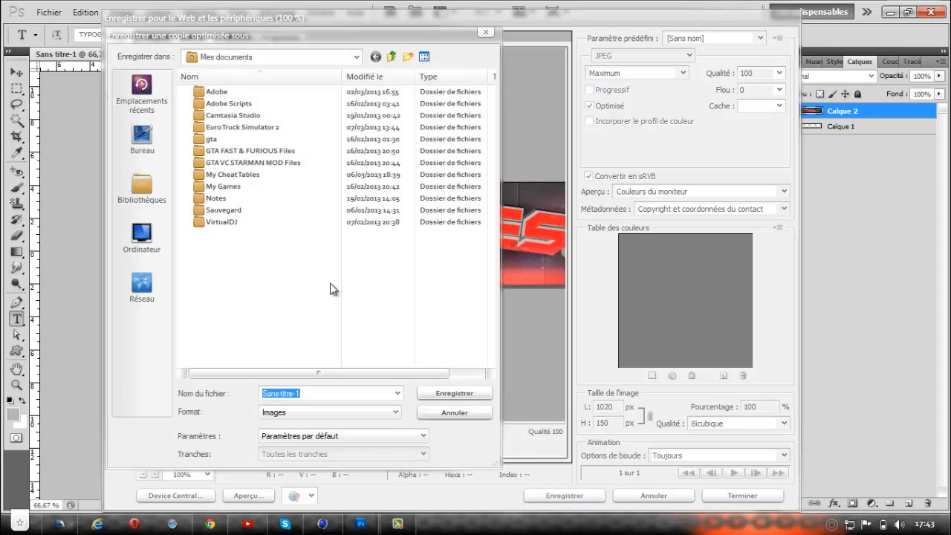
{"action": "left_click", "coordinate": [146, 129]}
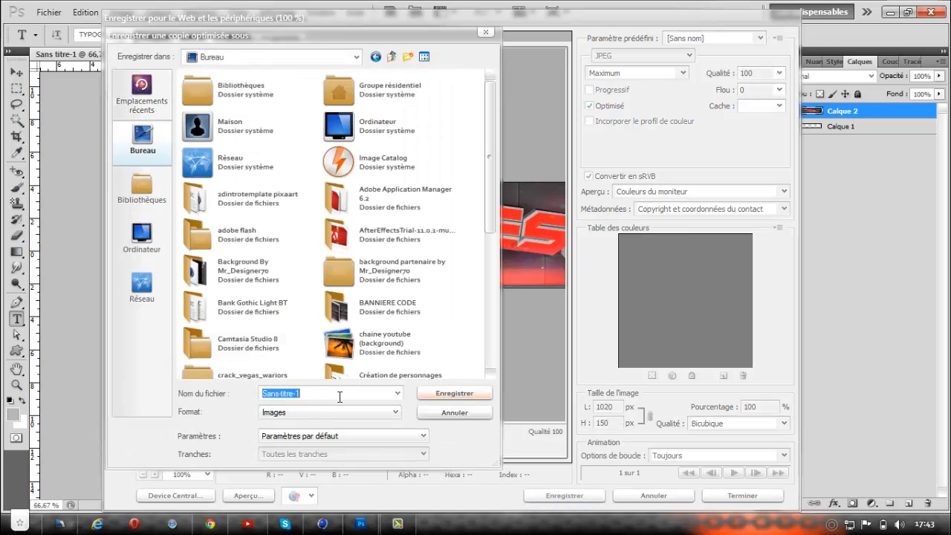
{"action": "type", "text": "b"}
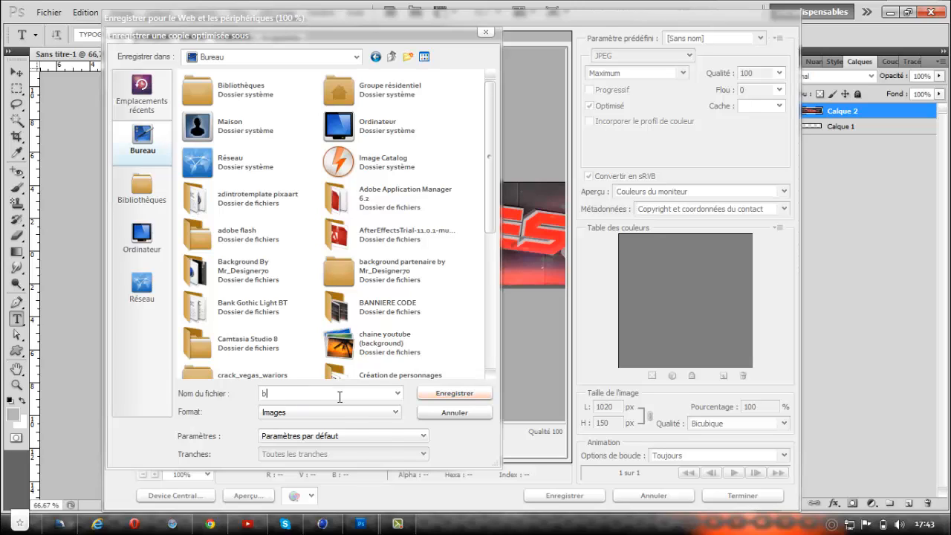
{"action": "type", "text": "annier tuto"}
{"action": "left_click", "coordinate": [272, 413]}
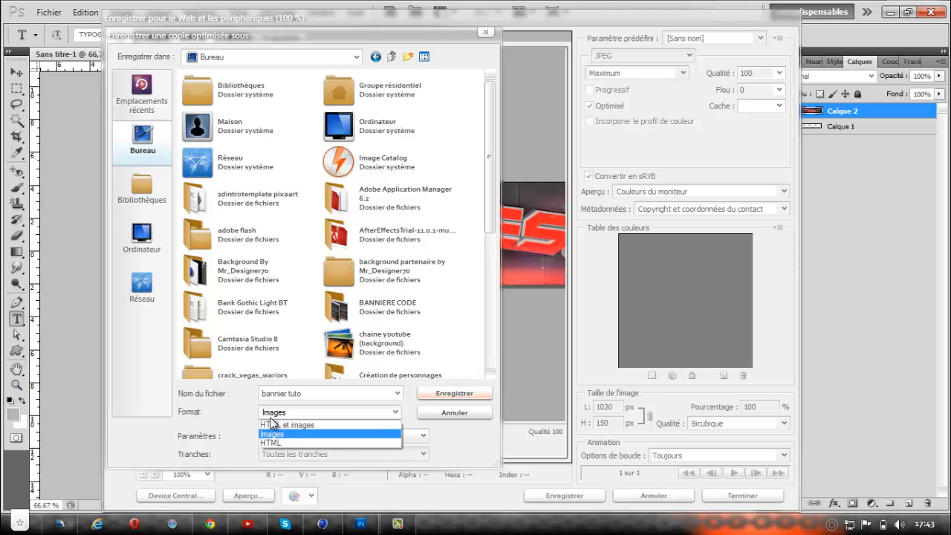
{"action": "left_click", "coordinate": [278, 423]}
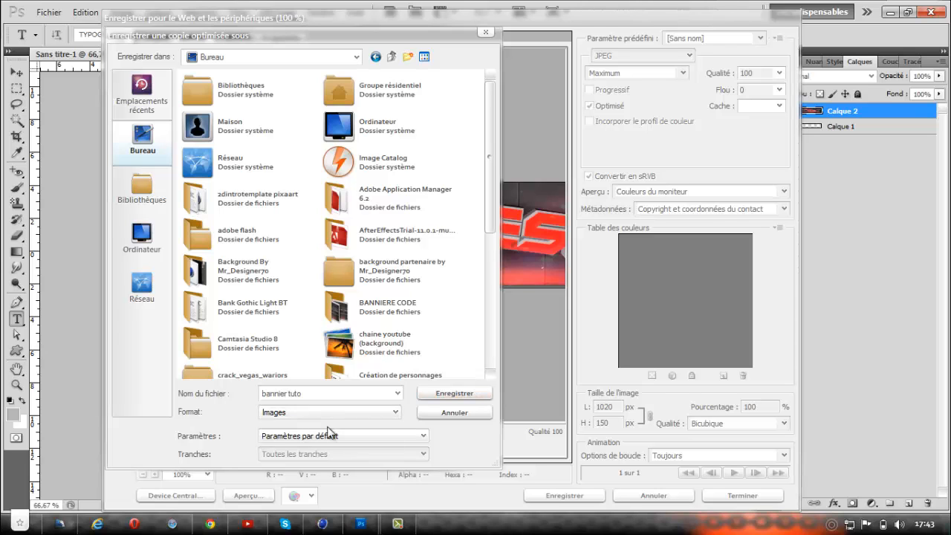
{"action": "left_click", "coordinate": [429, 397]}
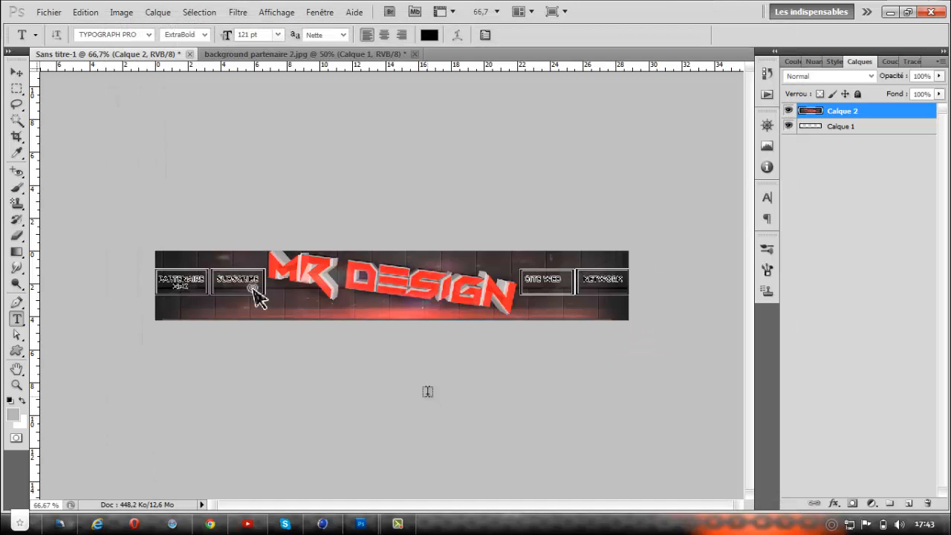
Step: Put away Photoshop and the B.G BANNIèRE folder window, and switch to the Image Map Tool page in Chrome
{"action": "left_click", "coordinate": [889, 13]}
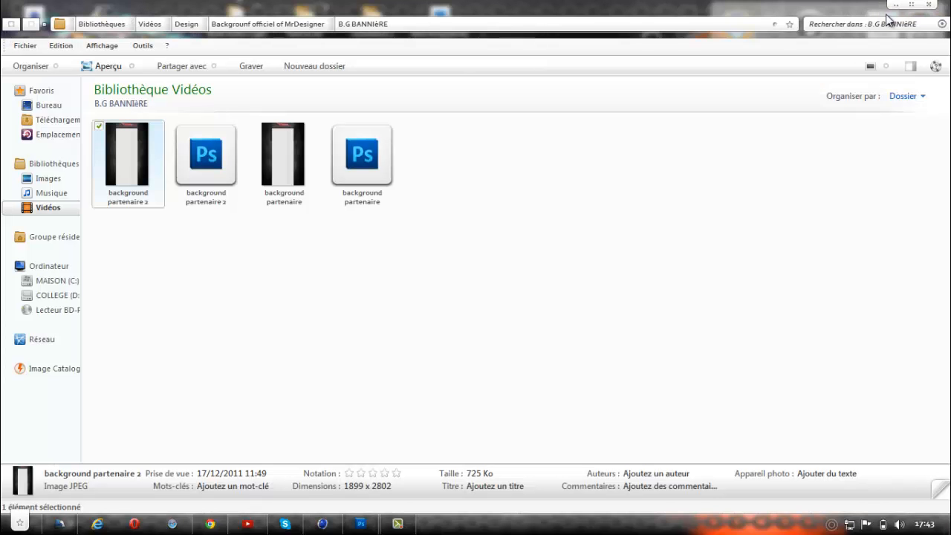
{"action": "left_click", "coordinate": [931, 4]}
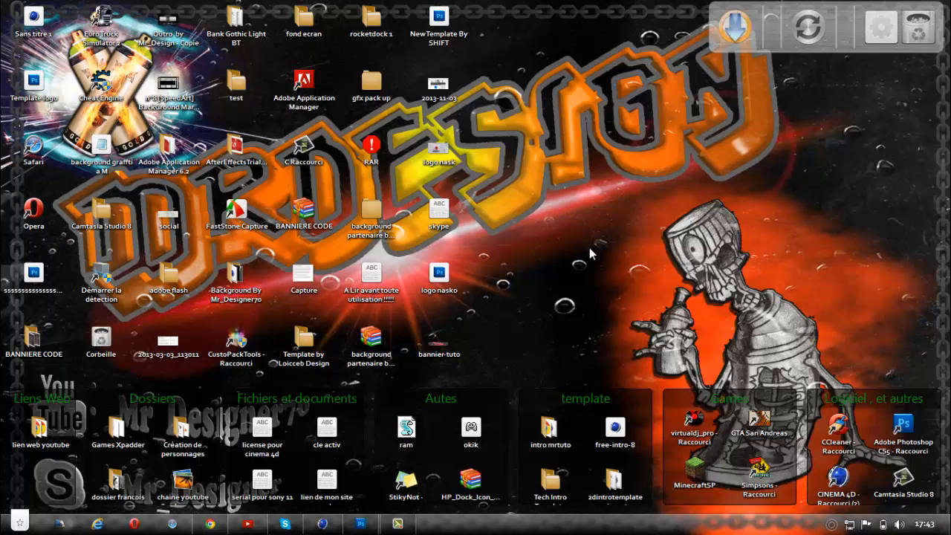
{"action": "left_click", "coordinate": [211, 525]}
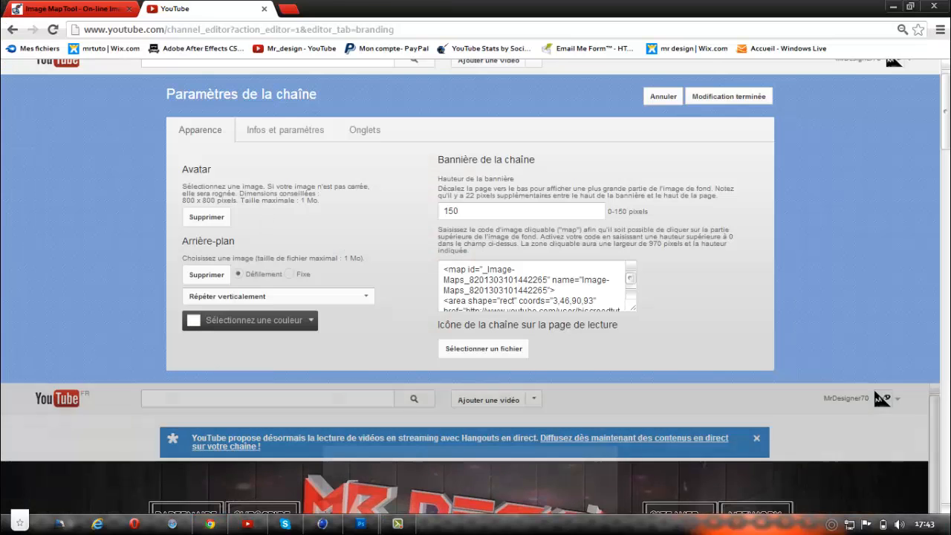
{"action": "left_click", "coordinate": [37, 8]}
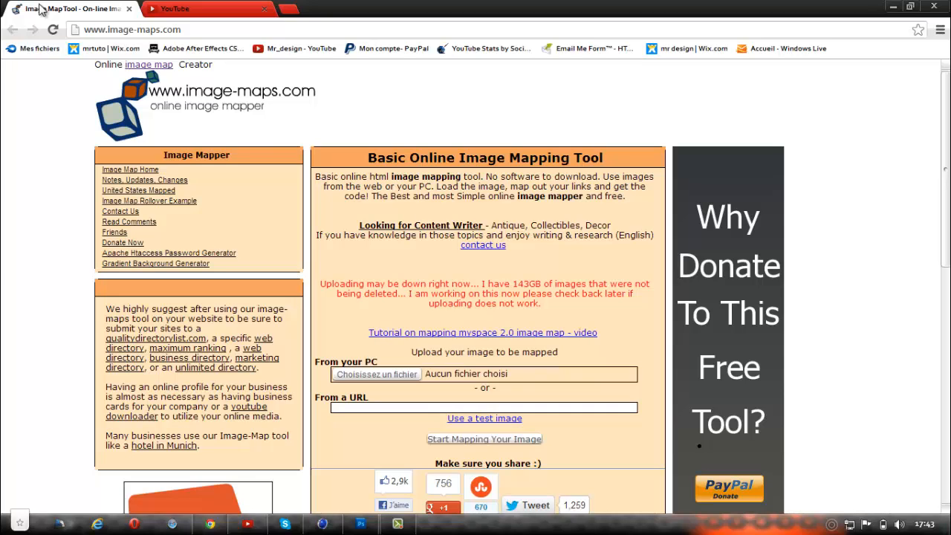
{"action": "left_click_drag", "start_coordinate": [948, 107], "coordinate": [905, 70]}
{"action": "left_click", "coordinate": [449, 28]}
{"action": "key", "text": "ctrl+c"}
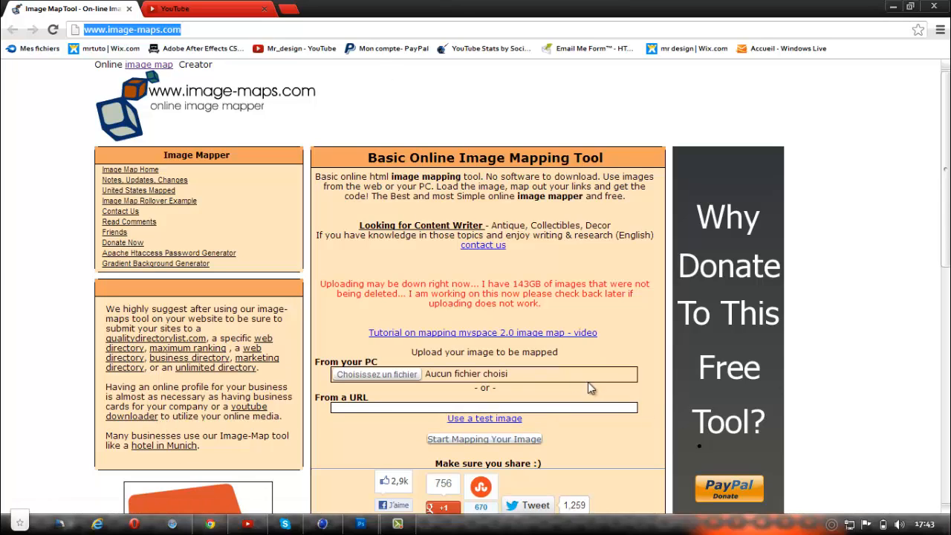
{"action": "left_click", "coordinate": [171, 525]}
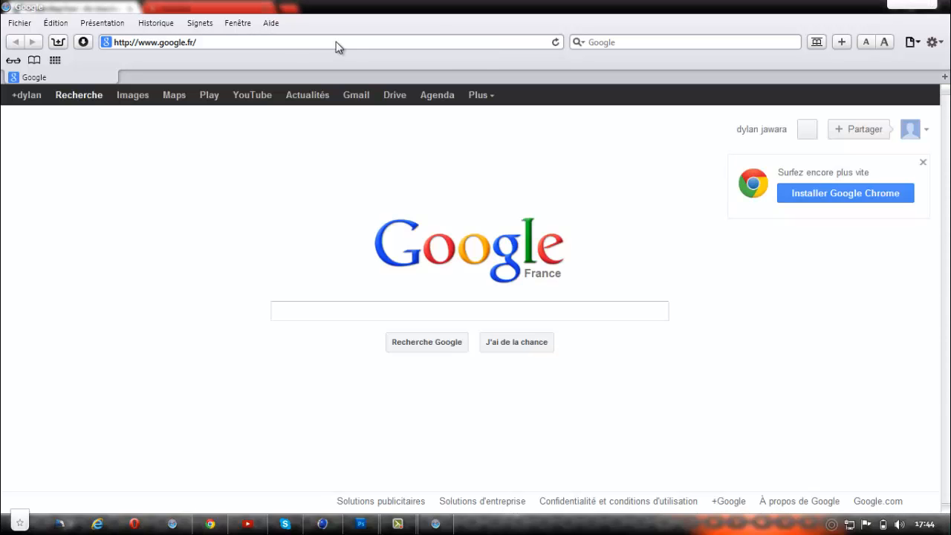
{"action": "left_click", "coordinate": [593, 300]}
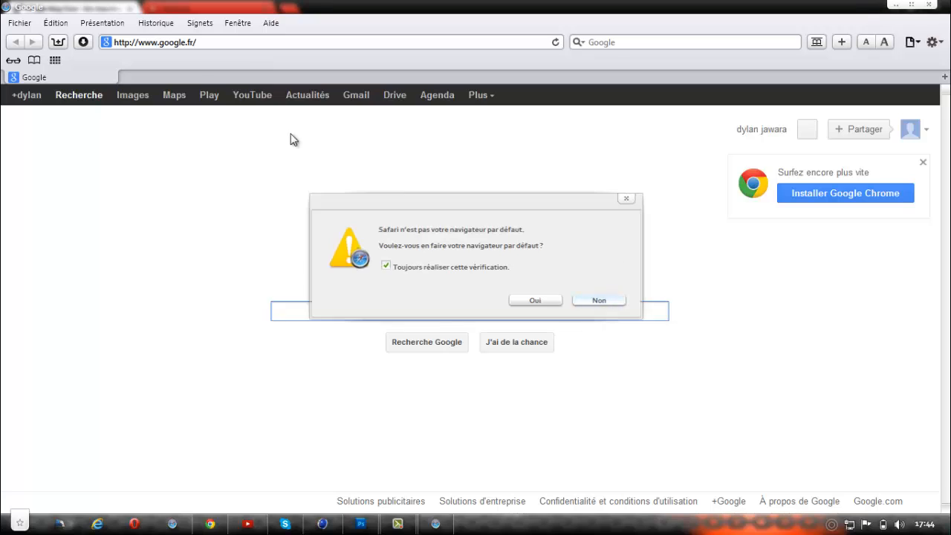
{"action": "left_click", "coordinate": [216, 42]}
{"action": "key", "text": "ctrl+v"}
{"action": "key", "text": "Return"}
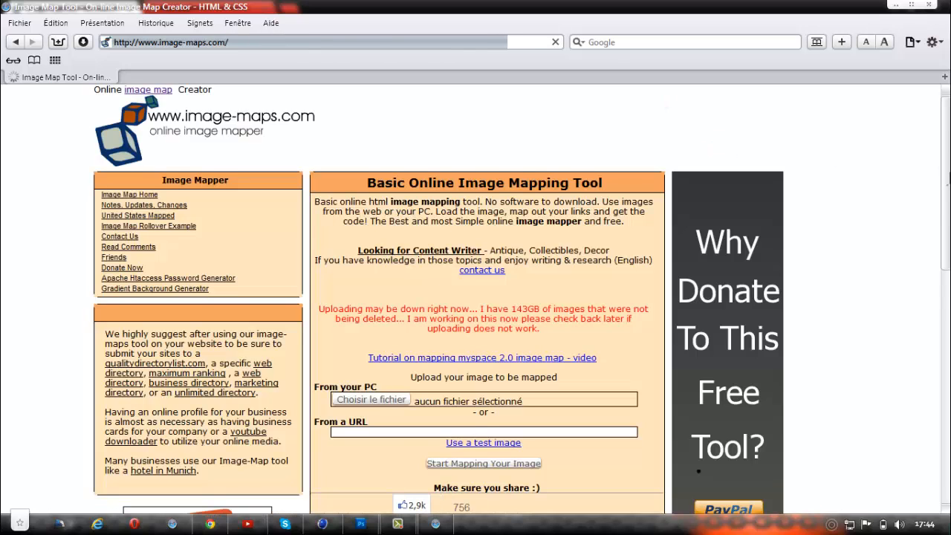
Step: Upload bannier-tuto.jpg from the Bureau folder to the Image Map Tool and continue to the mapping page
{"action": "scroll", "coordinate": [475, 297], "scroll_direction": "down", "scroll_amount": 3}
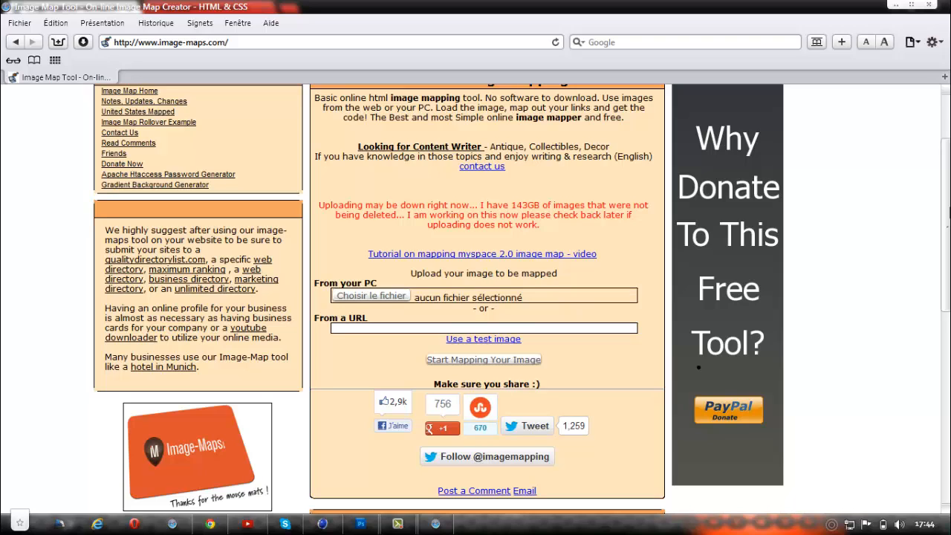
{"action": "left_click", "coordinate": [362, 300]}
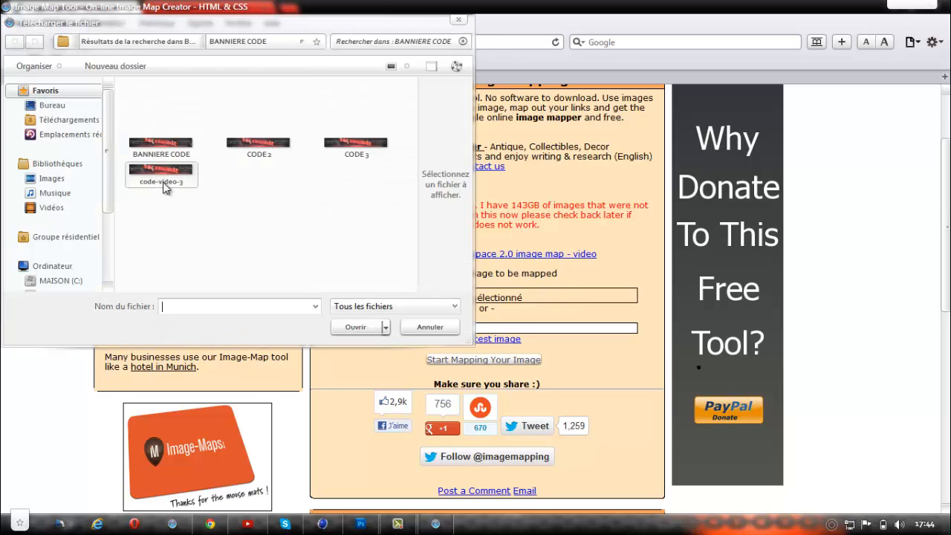
{"action": "left_click", "coordinate": [55, 110]}
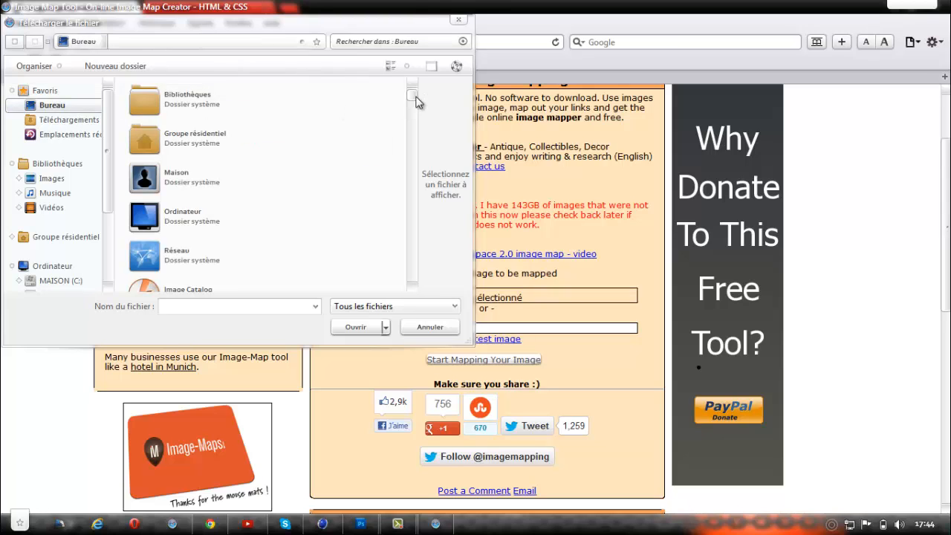
{"action": "scroll", "coordinate": [414, 107], "scroll_direction": "down", "scroll_amount": 2}
{"action": "left_click_drag", "start_coordinate": [414, 106], "coordinate": [412, 196]}
{"action": "double_click", "coordinate": [162, 152]}
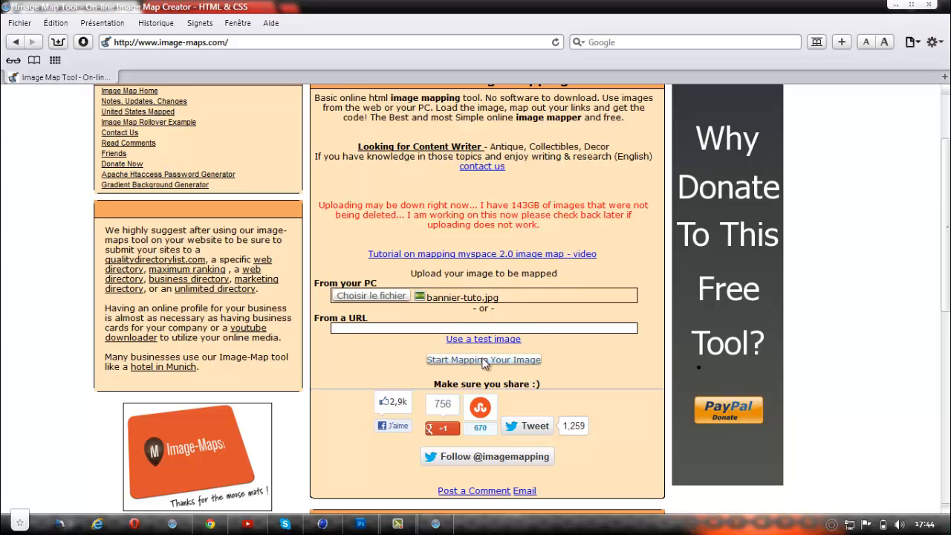
{"action": "left_click", "coordinate": [512, 362]}
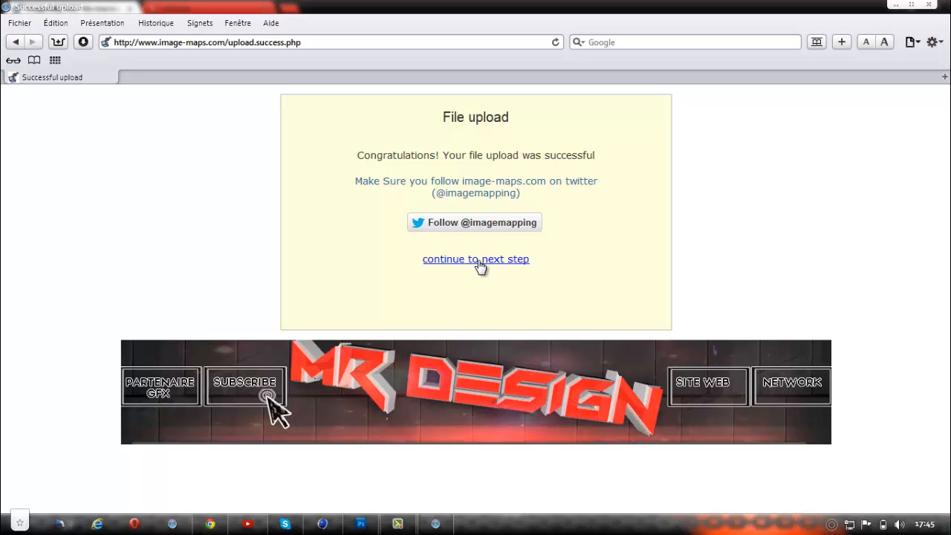
{"action": "left_click", "coordinate": [478, 259]}
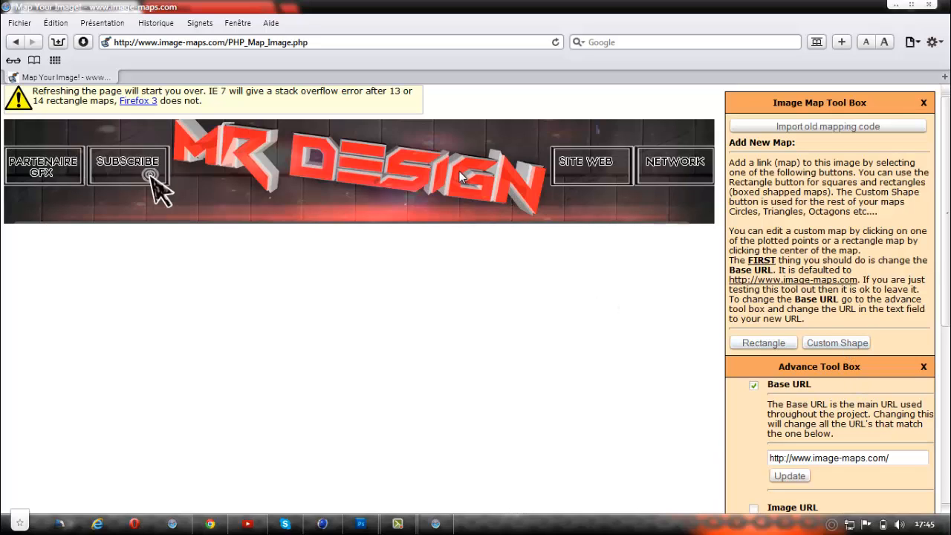
Step: Add a rectangle map covering the PARTENAIRE GFX button and select its whole default link address
{"action": "left_click", "coordinate": [763, 343]}
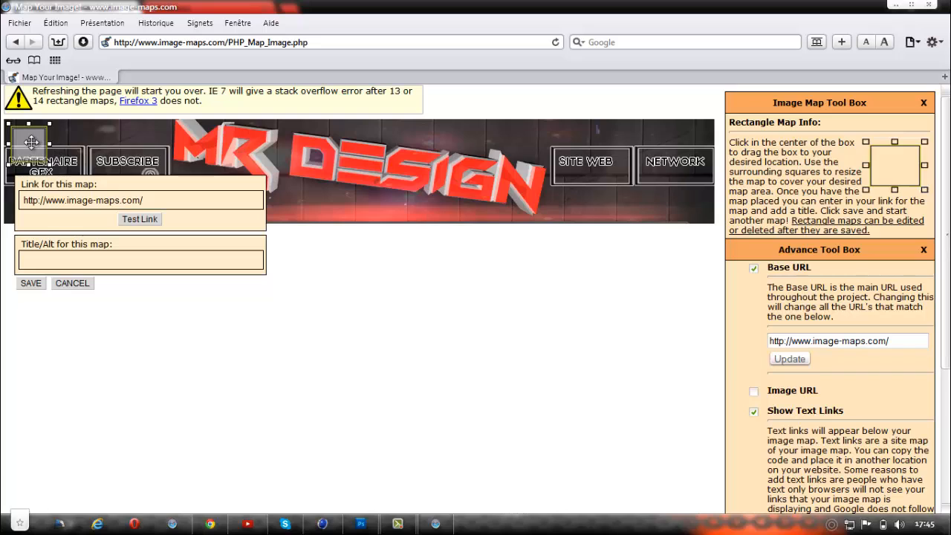
{"action": "left_click_drag", "start_coordinate": [32, 142], "coordinate": [56, 159]}
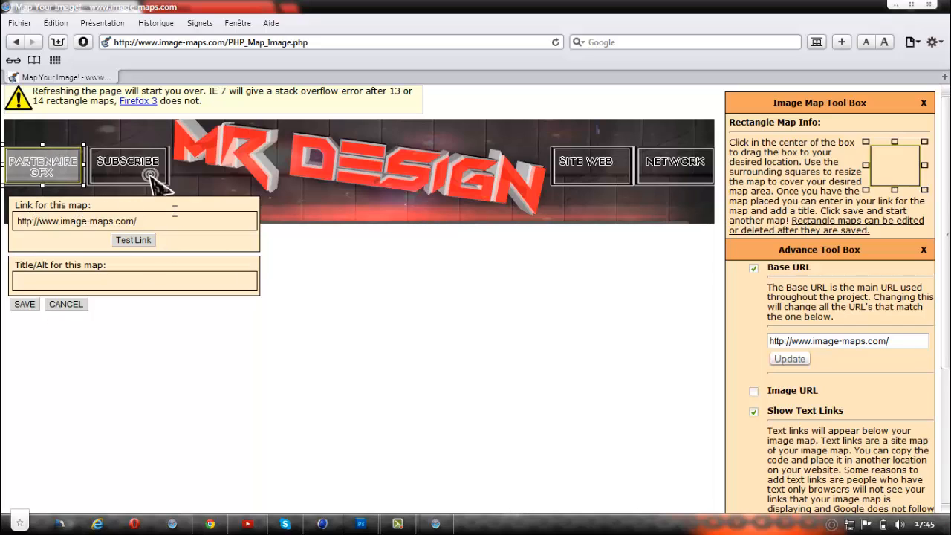
{"action": "left_click_drag", "start_coordinate": [164, 220], "coordinate": [36, 225]}
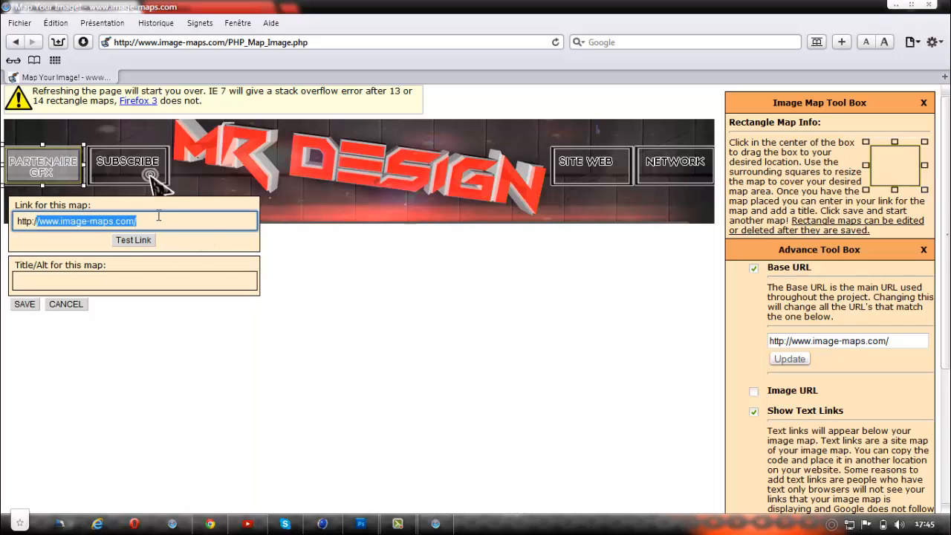
{"action": "left_click_drag", "start_coordinate": [158, 217], "coordinate": [5, 227]}
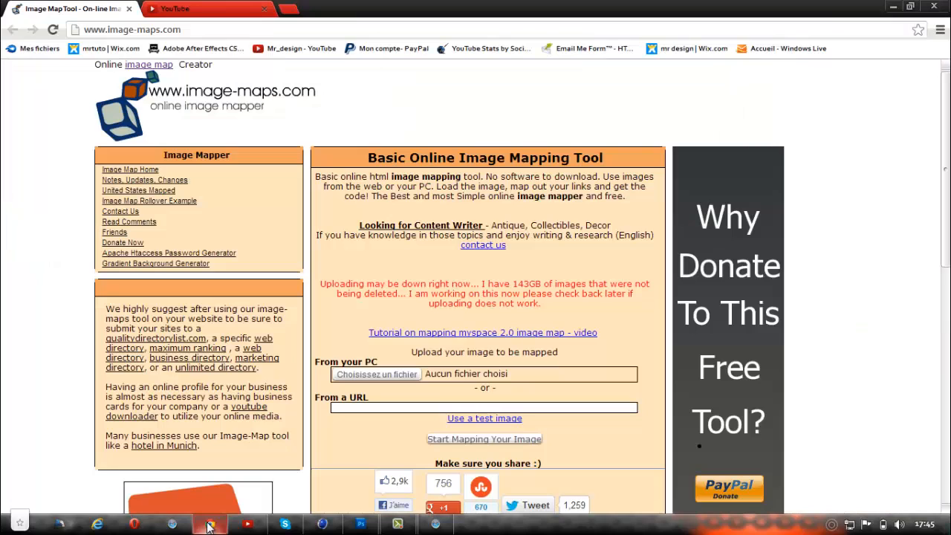
Step: Switch to the YouTube page in Chrome, cancel the channel settings editing, and follow the banner's PARTENAIRE GFX link
{"action": "left_click", "coordinate": [210, 524]}
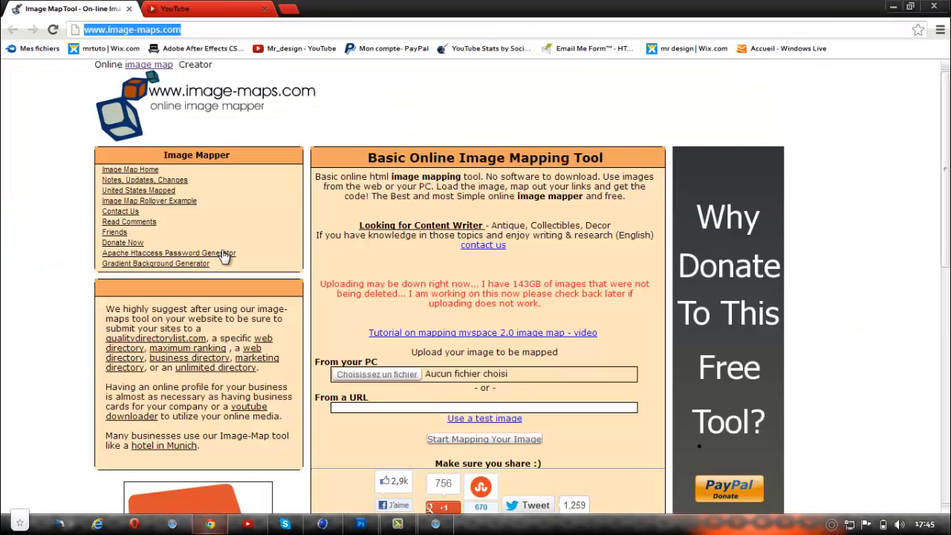
{"action": "left_click", "coordinate": [178, 9]}
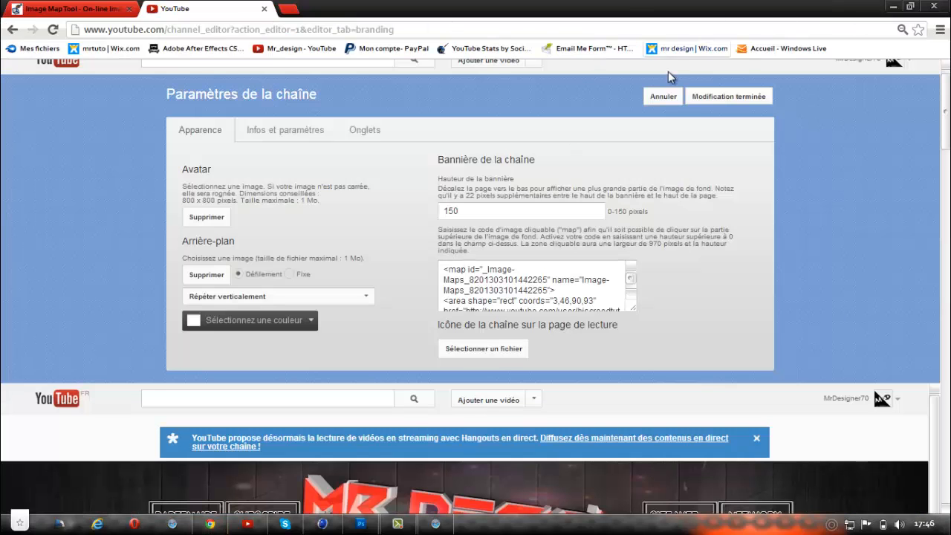
{"action": "left_click", "coordinate": [663, 97]}
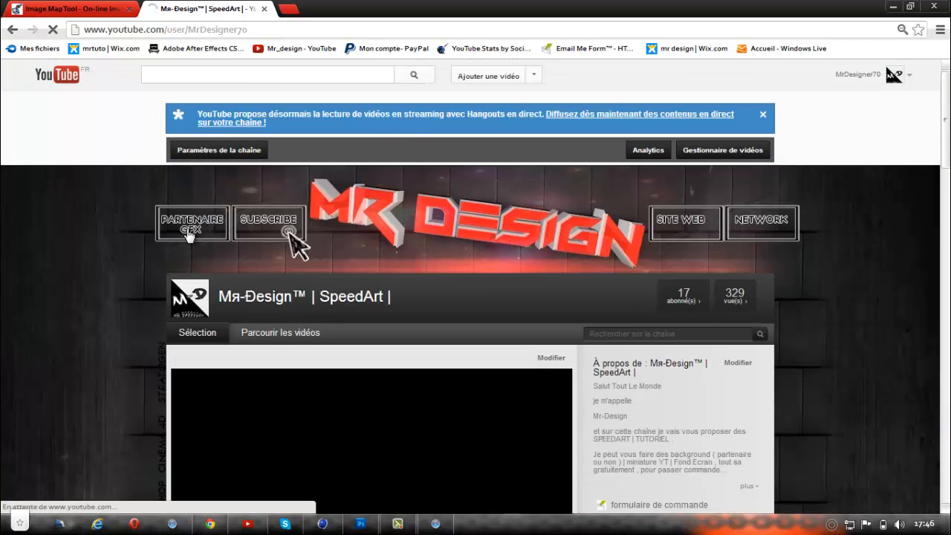
{"action": "left_click", "coordinate": [192, 230]}
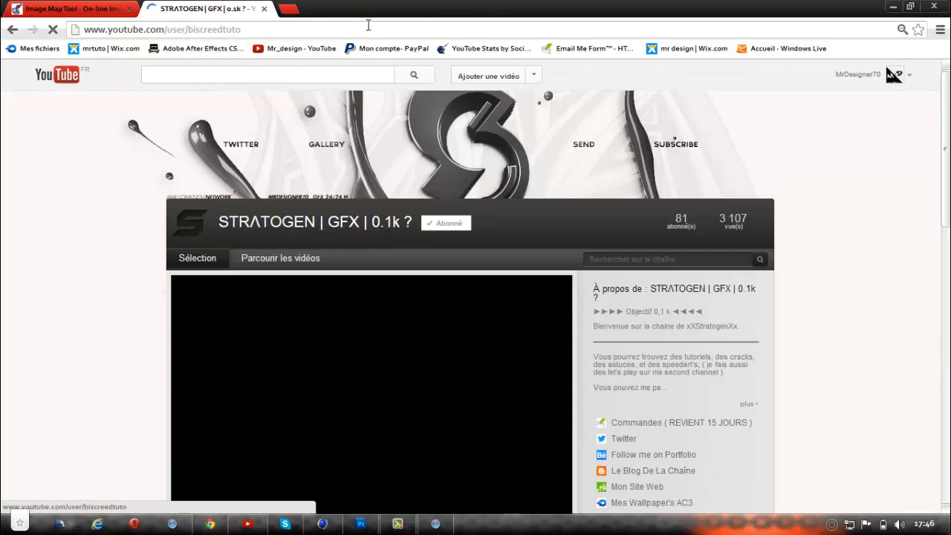
{"action": "left_click", "coordinate": [344, 30]}
{"action": "type", "text": "http://www.youtube.com/user/biscreedtuto"}
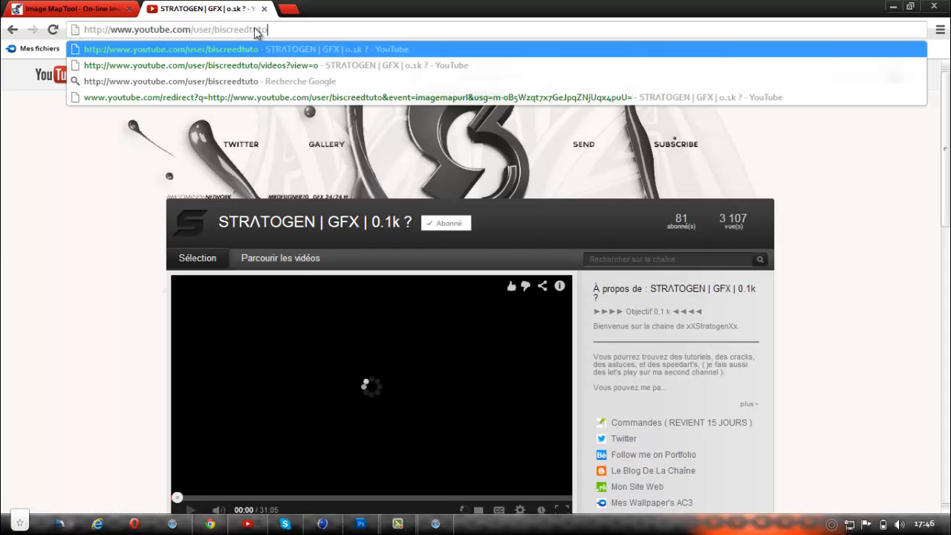
{"action": "left_click", "coordinate": [53, 29]}
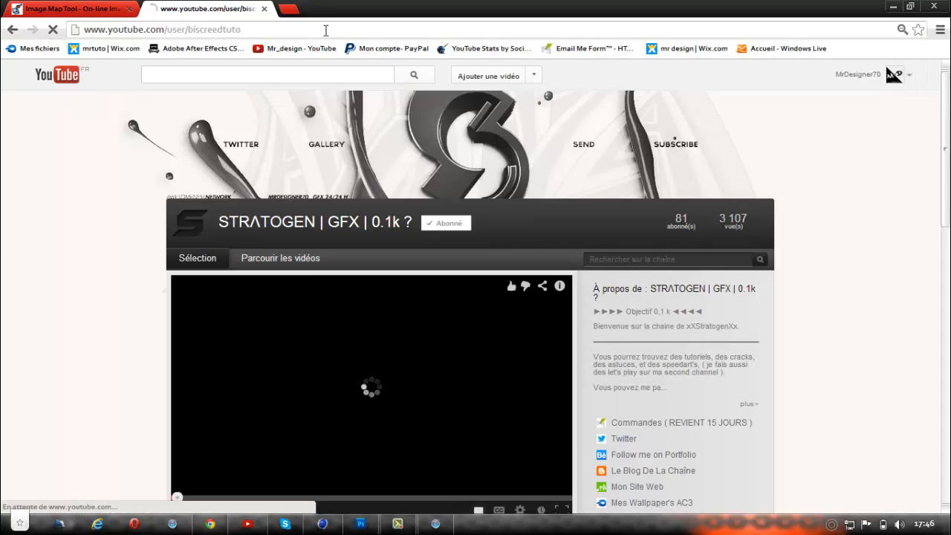
{"action": "left_click", "coordinate": [313, 32]}
{"action": "key", "text": "ctrl+c"}
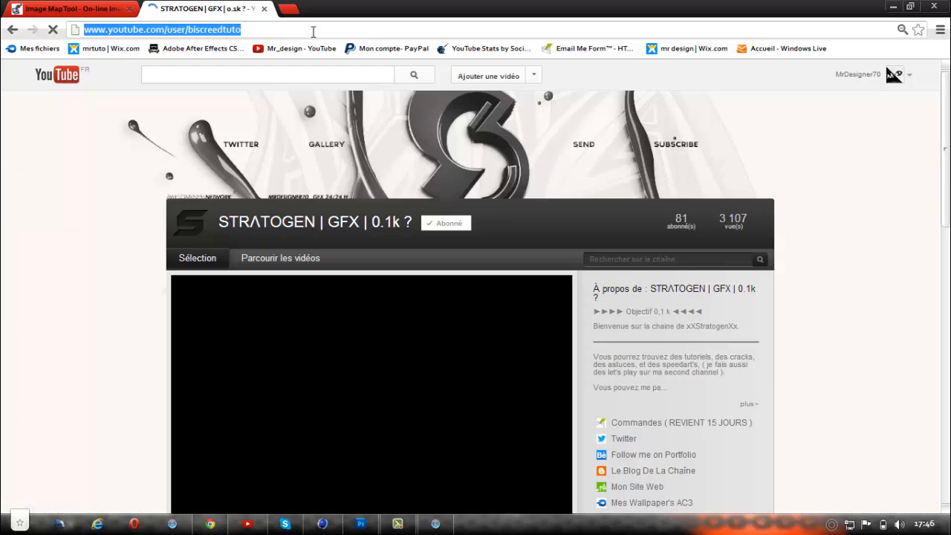
{"action": "left_click", "coordinate": [61, 75]}
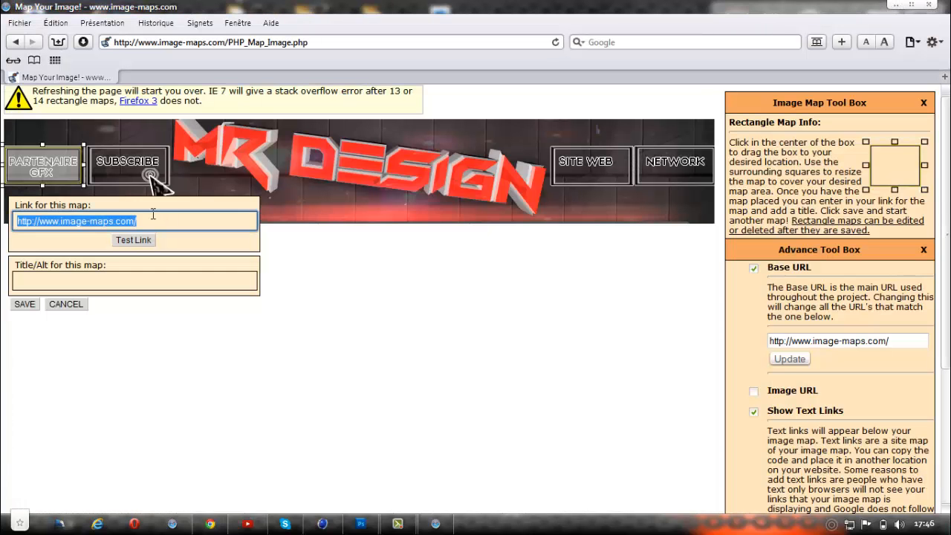
{"action": "key", "text": "ctrl+v"}
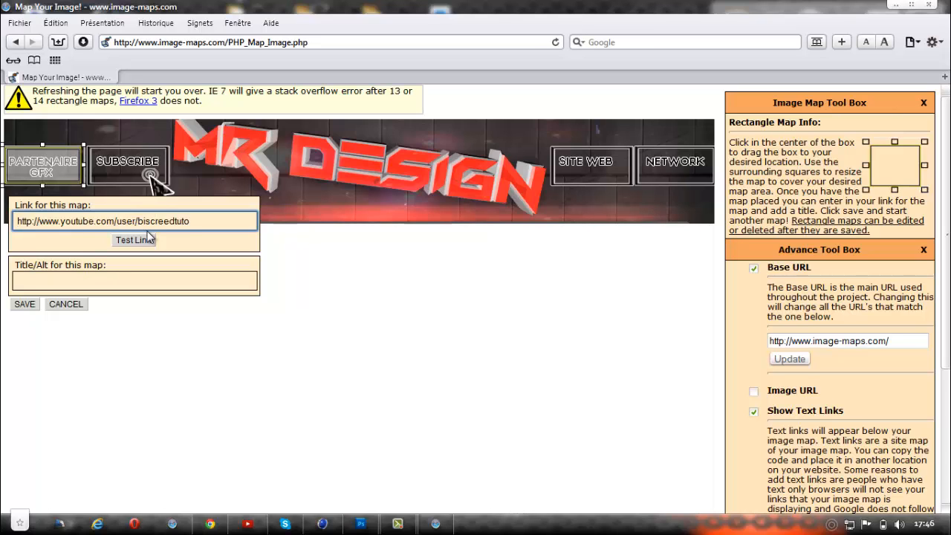
Step: Test the PARTENAIRE GFX link, close the test window, and save the map
{"action": "left_click", "coordinate": [138, 240]}
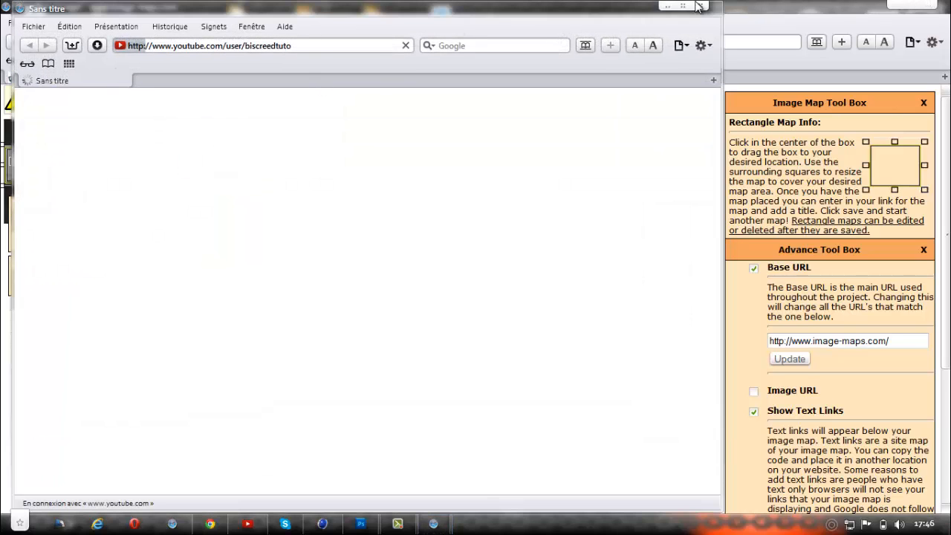
{"action": "double_click", "coordinate": [633, 12]}
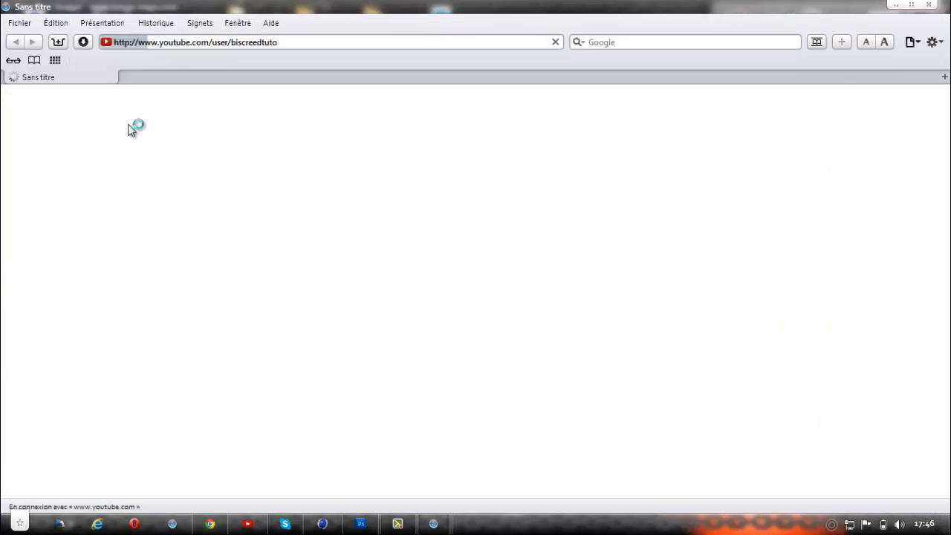
{"action": "left_click_drag", "start_coordinate": [220, 4], "coordinate": [290, 21]}
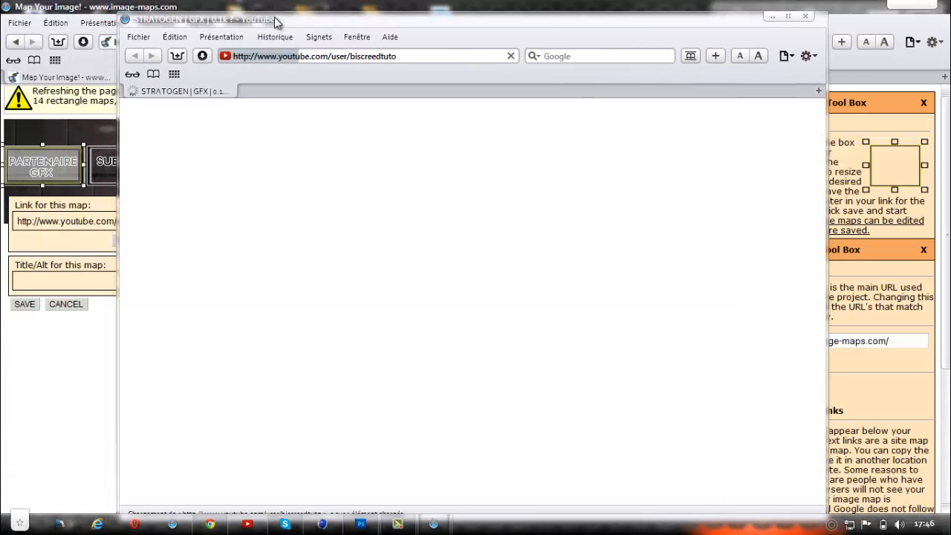
{"action": "left_click_drag", "start_coordinate": [275, 21], "coordinate": [303, 27]}
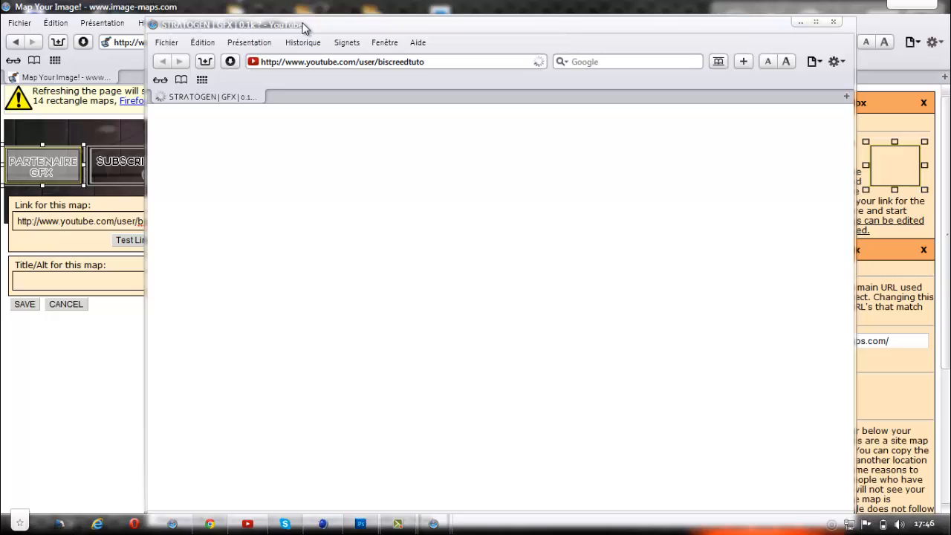
{"action": "left_click", "coordinate": [834, 23]}
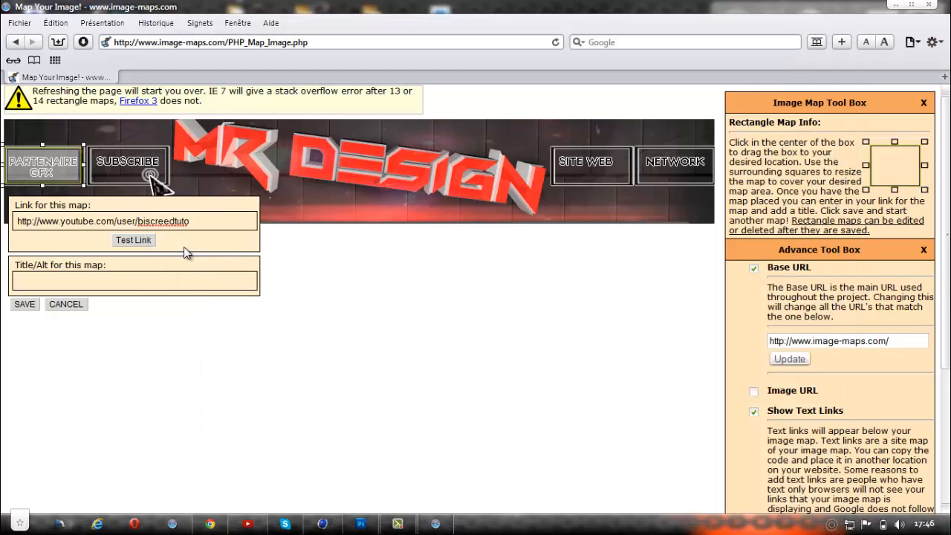
{"action": "left_click", "coordinate": [27, 305]}
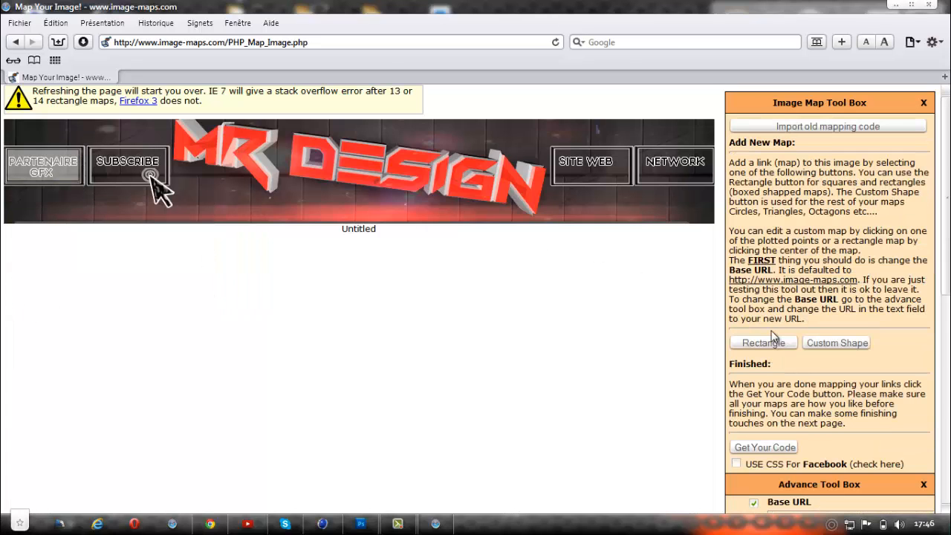
Step: Add a rectangle map over the SUBSCRIBE button and save it with the default link
{"action": "left_click", "coordinate": [754, 343]}
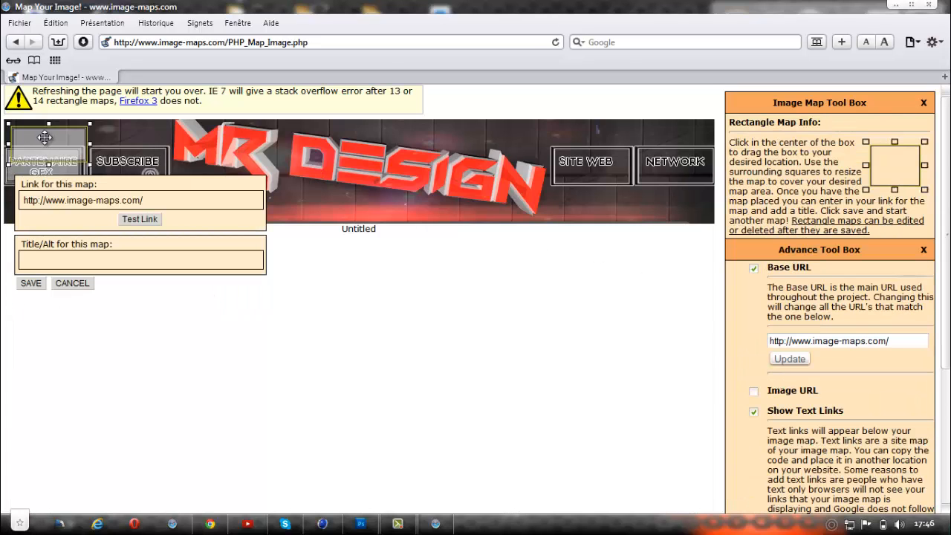
{"action": "left_click_drag", "start_coordinate": [45, 145], "coordinate": [122, 159]}
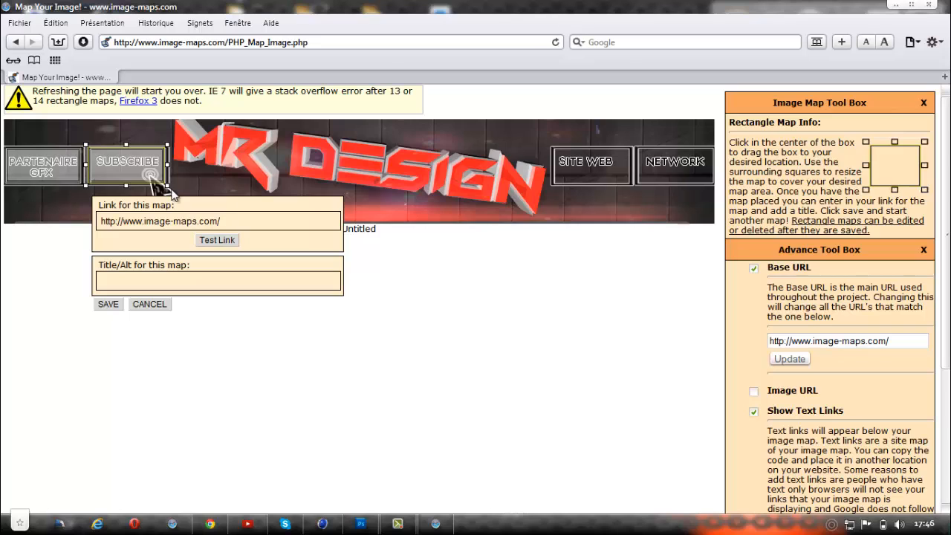
{"action": "left_click", "coordinate": [108, 304]}
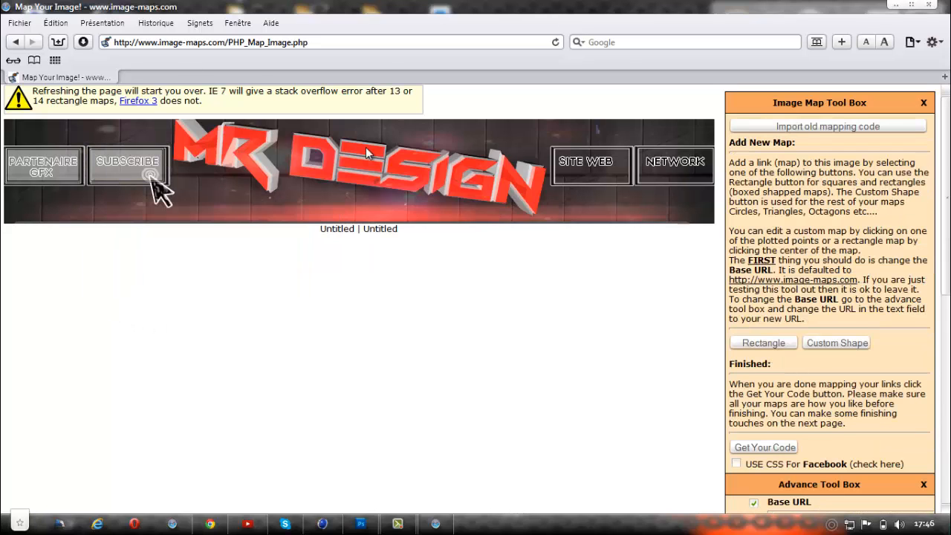
Step: Add a rectangle map over the SITE WEB button and save it with the default link
{"action": "left_click", "coordinate": [761, 344]}
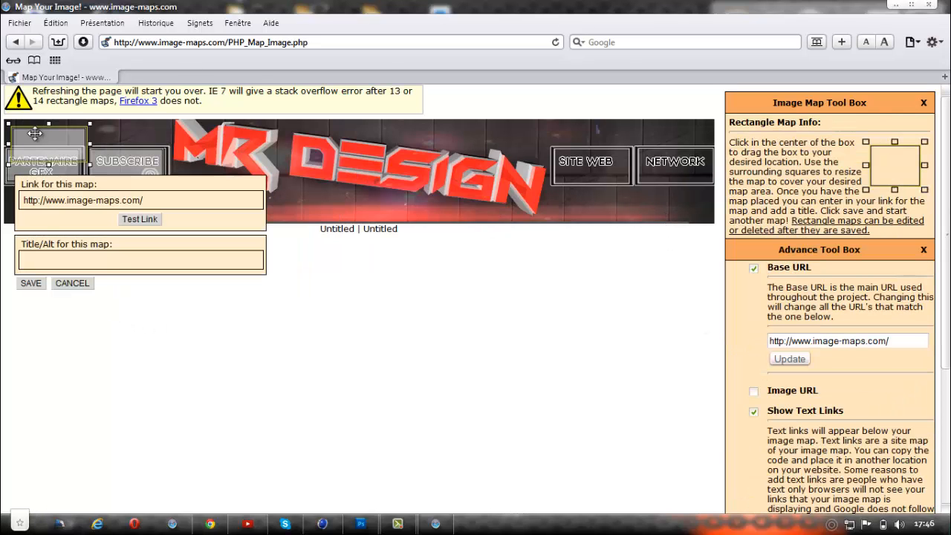
{"action": "left_click_drag", "start_coordinate": [35, 133], "coordinate": [577, 155]}
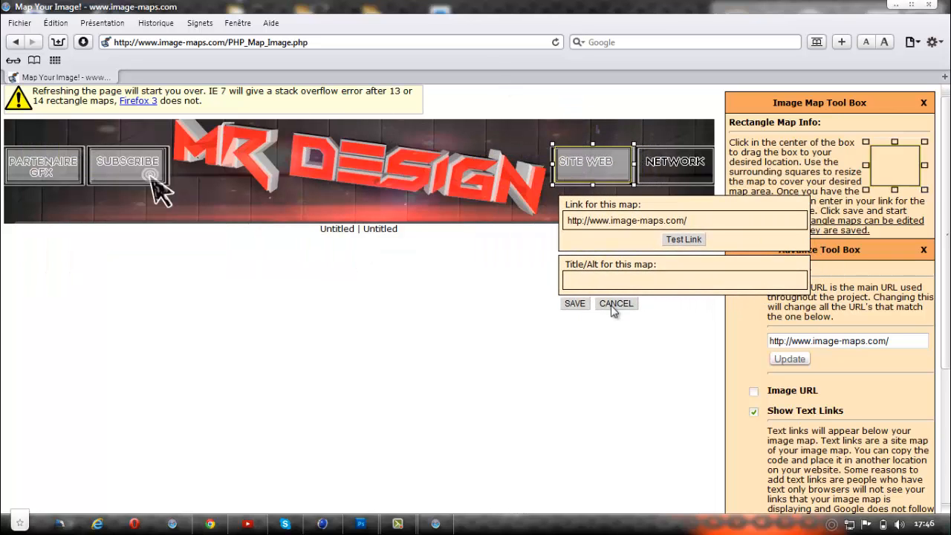
{"action": "left_click", "coordinate": [574, 304]}
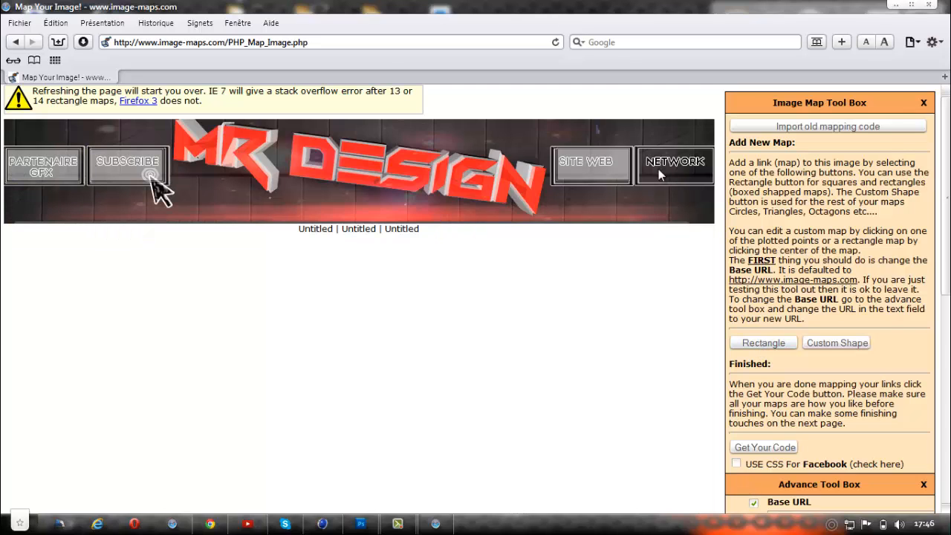
Step: Add a rectangle map over the NETWORK button and save it with the default link
{"action": "left_click", "coordinate": [789, 344]}
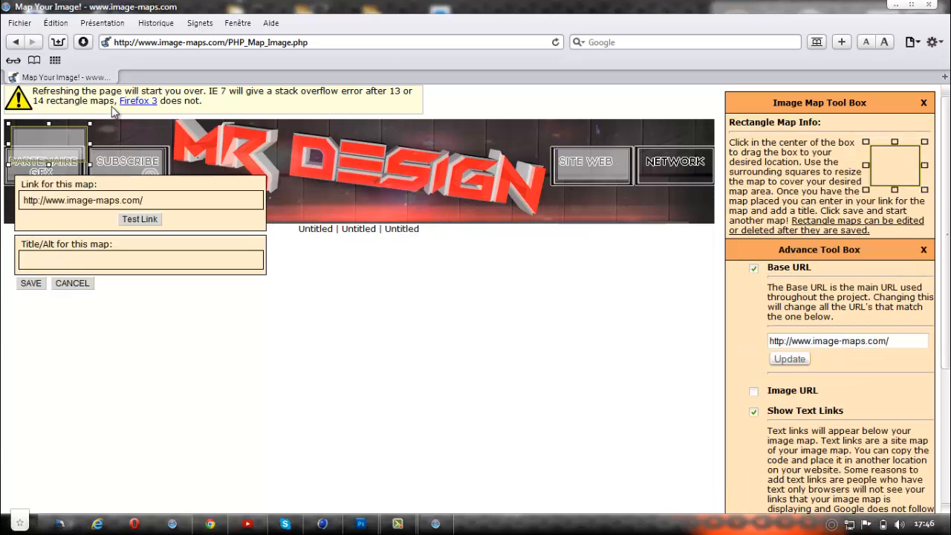
{"action": "left_click_drag", "start_coordinate": [71, 134], "coordinate": [156, 191]}
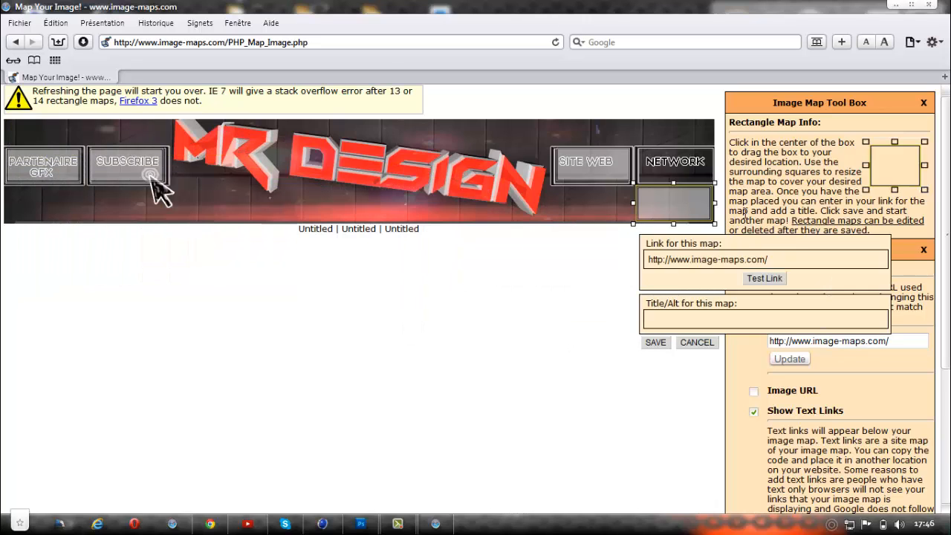
{"action": "left_click_drag", "start_coordinate": [704, 183], "coordinate": [698, 149]}
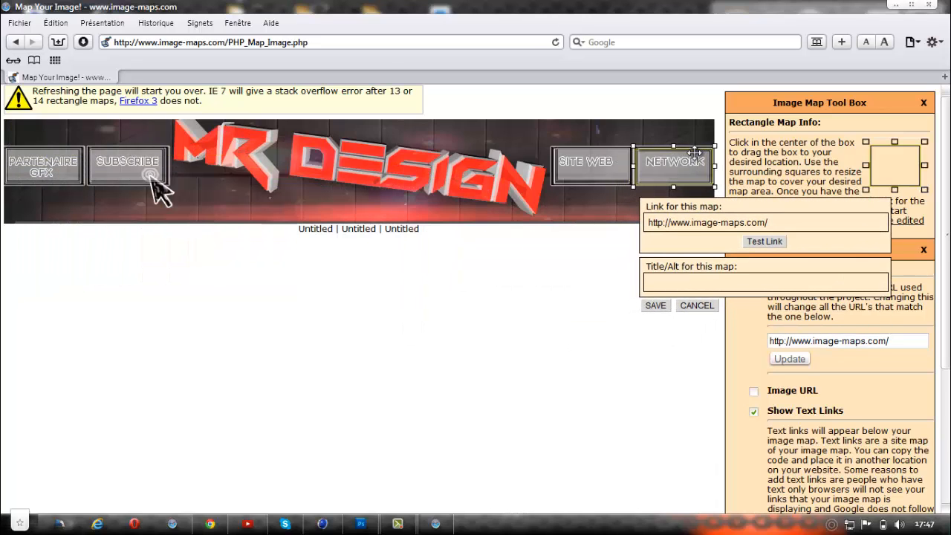
{"action": "left_click", "coordinate": [656, 306]}
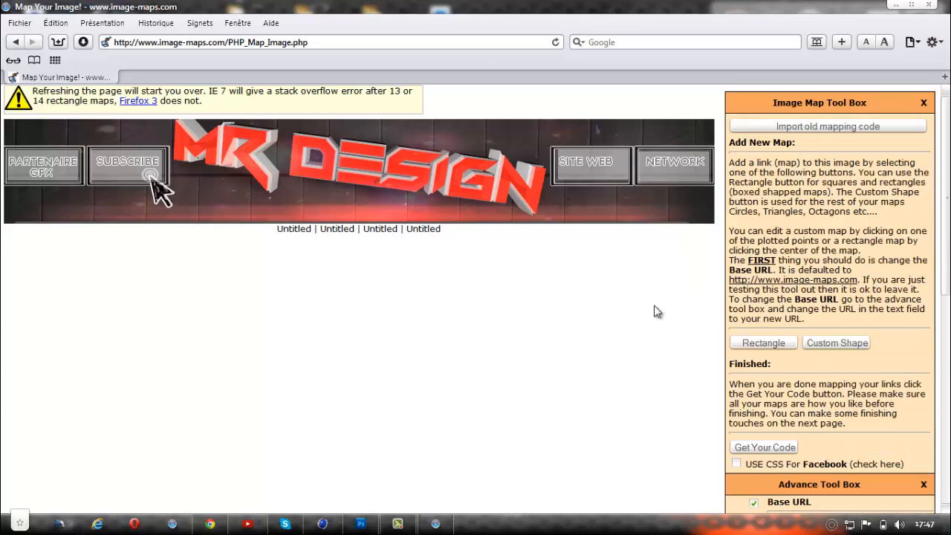
Step: Generate the code for the mapped banner and display its HTML version
{"action": "left_click", "coordinate": [747, 447]}
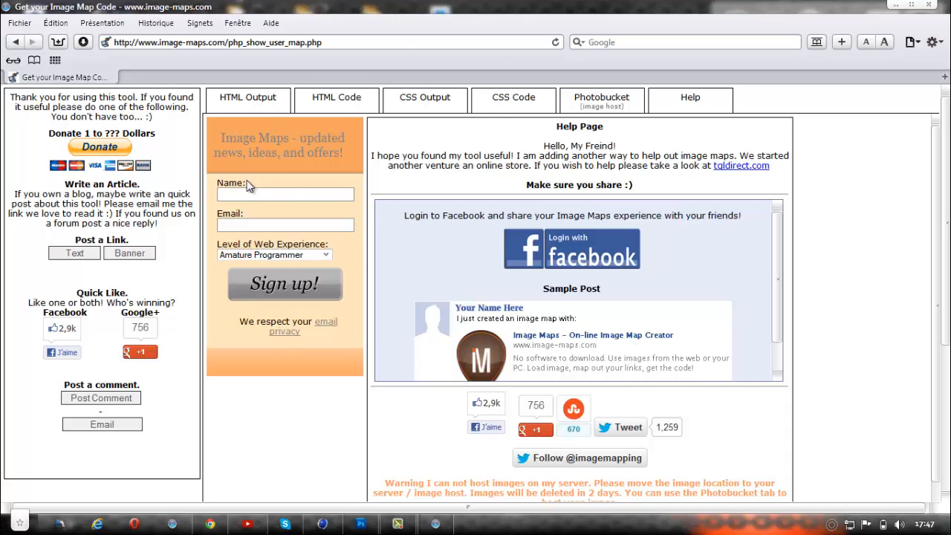
{"action": "left_click", "coordinate": [342, 104]}
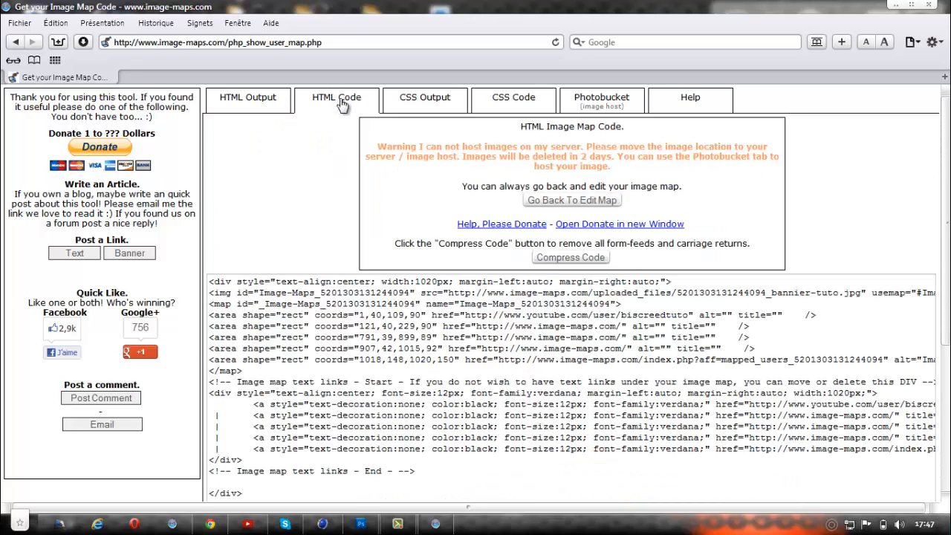
{"action": "left_click_drag", "start_coordinate": [948, 182], "coordinate": [949, 223]}
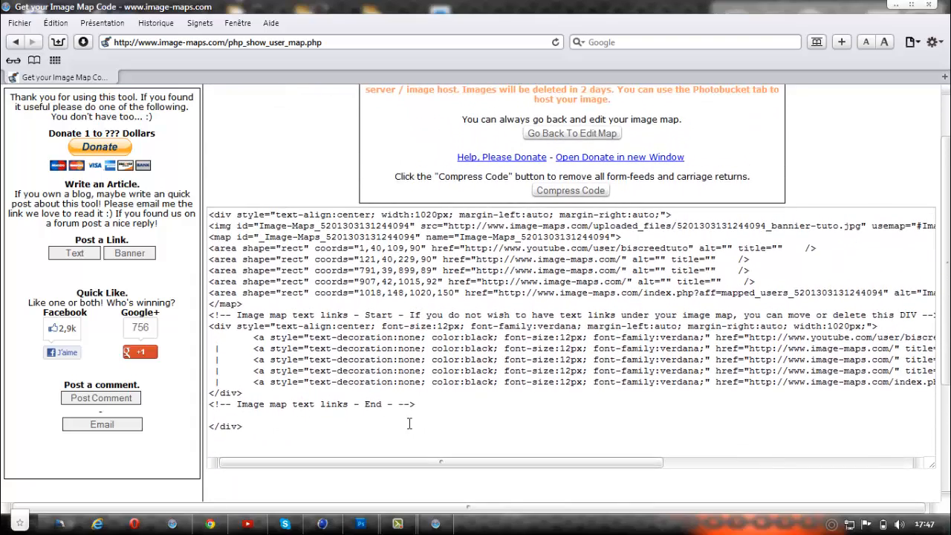
Step: Try to select the map section within the generated HTML code
{"action": "left_click_drag", "start_coordinate": [339, 416], "coordinate": [192, 160]}
{"action": "left_click", "coordinate": [251, 436]}
{"action": "left_click_drag", "start_coordinate": [250, 435], "coordinate": [240, 303]}
{"action": "left_click", "coordinate": [240, 304]}
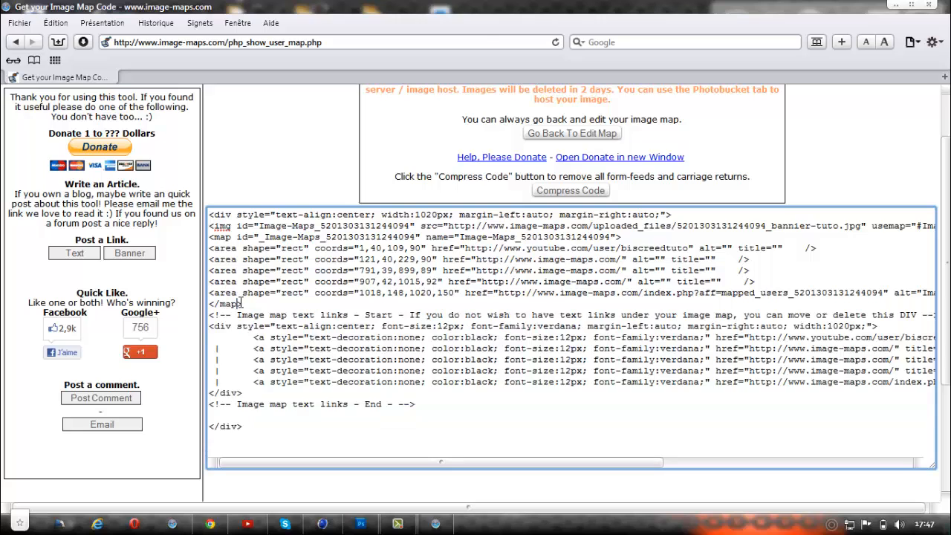
{"action": "double_click", "coordinate": [242, 303]}
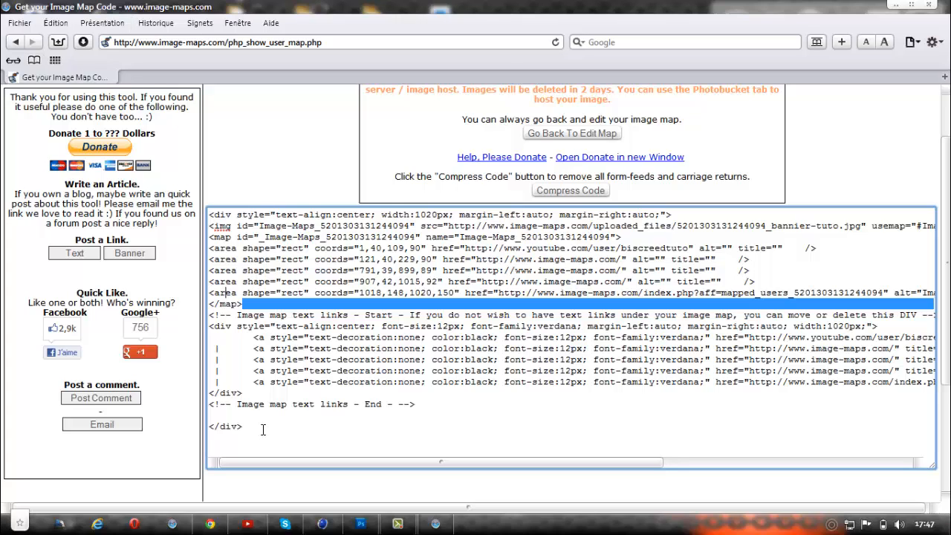
Step: Reload the image map code page
{"action": "key", "text": "F5"}
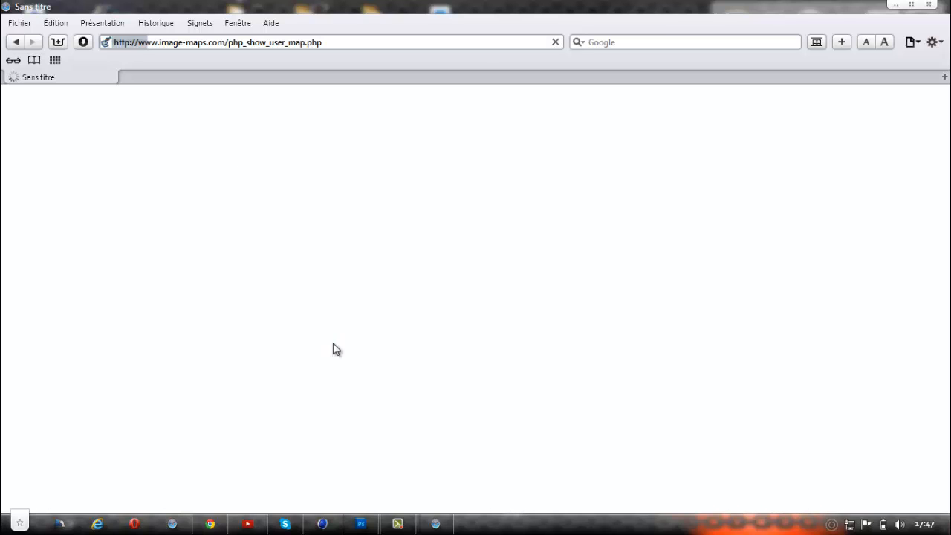
{"action": "left_click", "coordinate": [398, 524]}
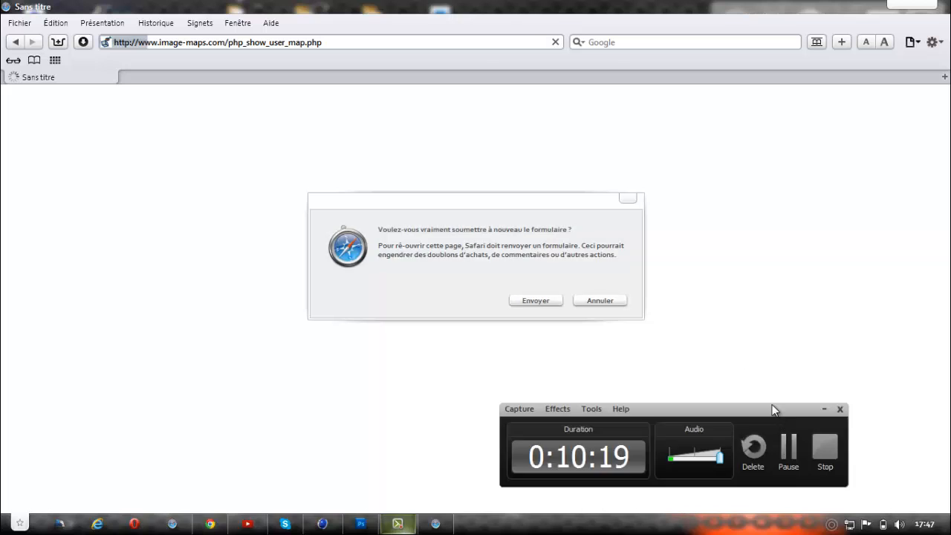
{"action": "left_click_drag", "start_coordinate": [773, 410], "coordinate": [868, 423]}
{"action": "left_click", "coordinate": [883, 460]}
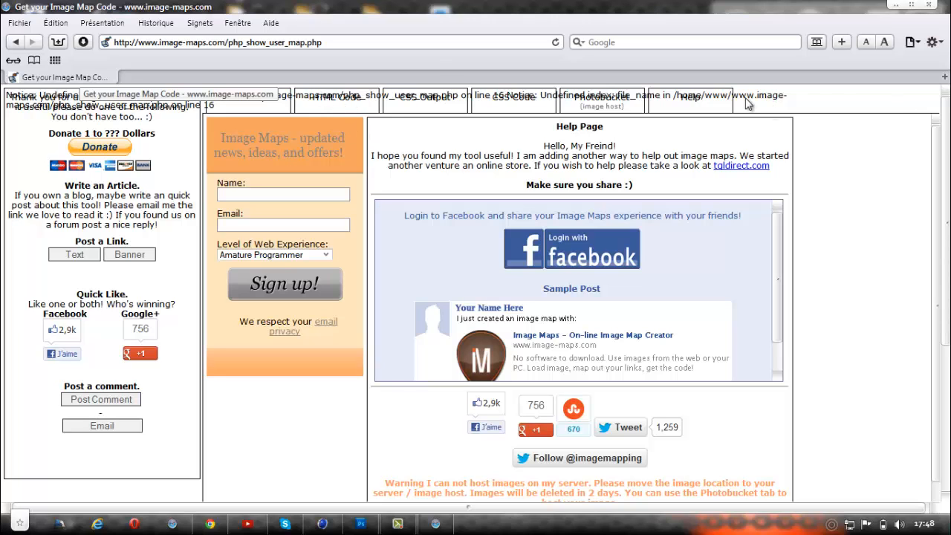
Step: Display the HTML code and select everything from the opening map tag through the closing map tag
{"action": "left_click", "coordinate": [335, 112]}
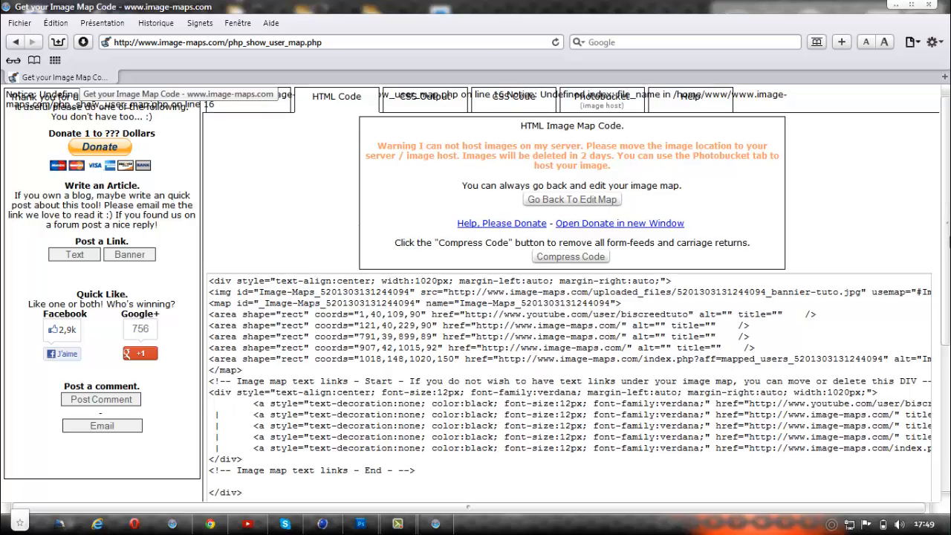
{"action": "scroll", "coordinate": [222, 315], "scroll_direction": "down", "scroll_amount": 1}
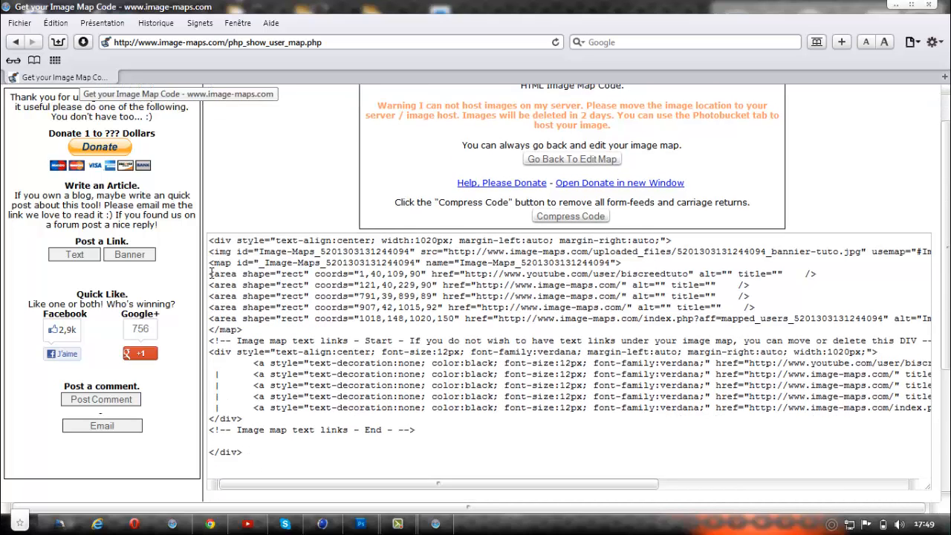
{"action": "left_click_drag", "start_coordinate": [242, 331], "coordinate": [210, 262]}
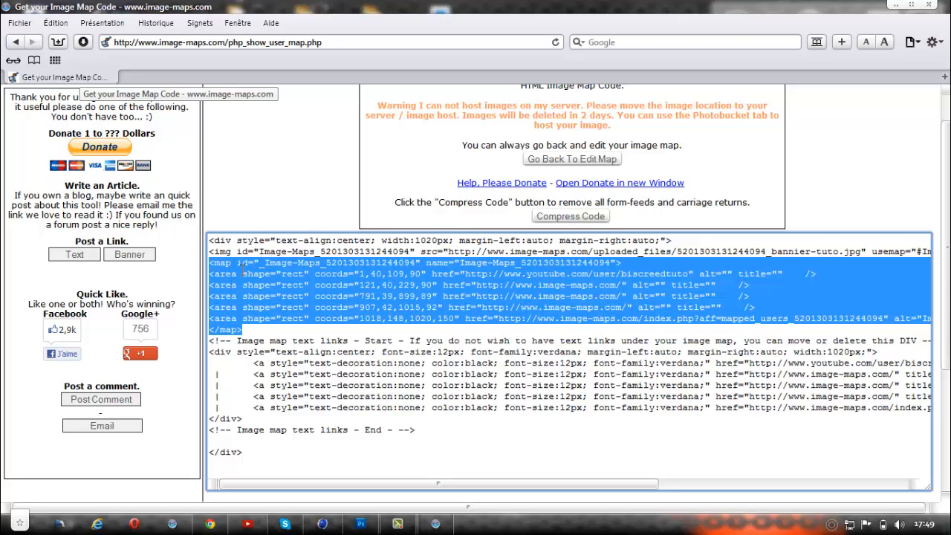
Step: Switch to YouTube in Chrome, go to the signed-in account's channel, and open its appearance settings
{"action": "left_click", "coordinate": [894, 6]}
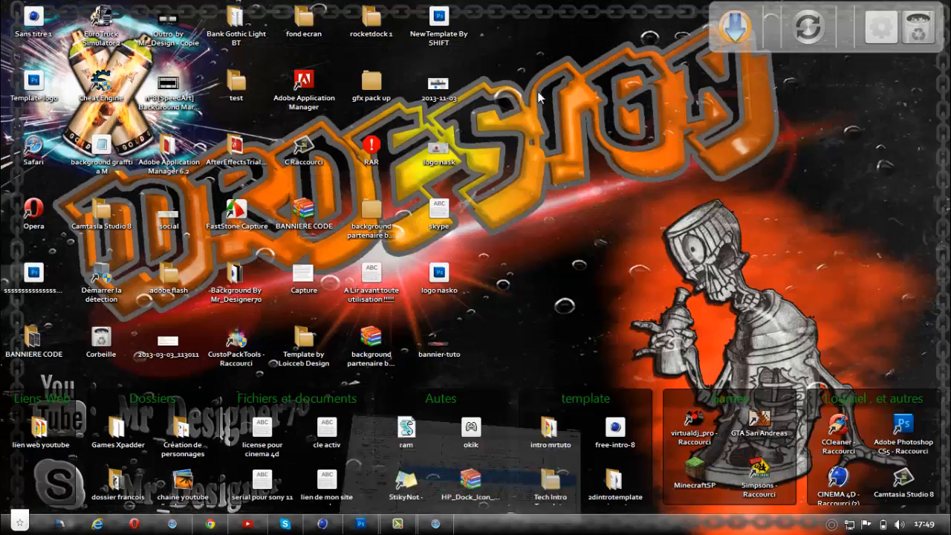
{"action": "left_click", "coordinate": [216, 525]}
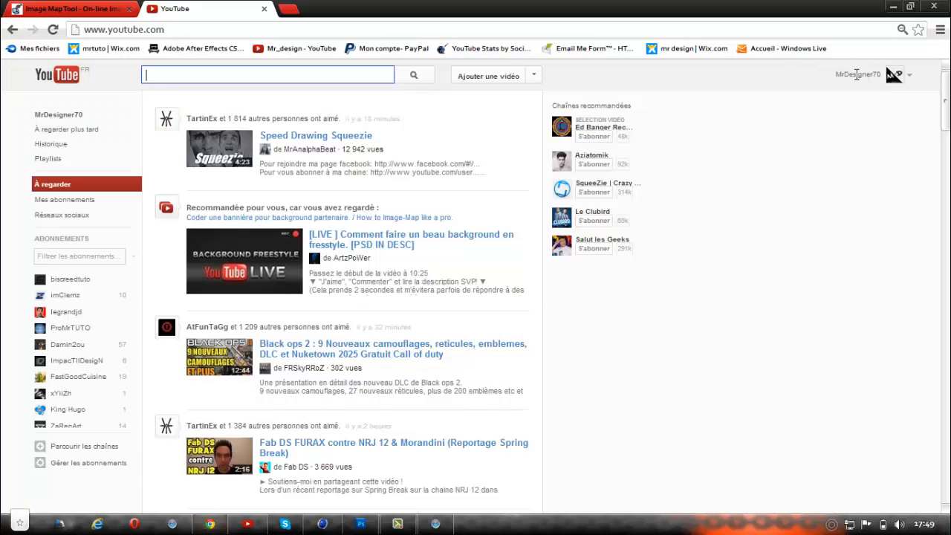
{"action": "left_click", "coordinate": [857, 74]}
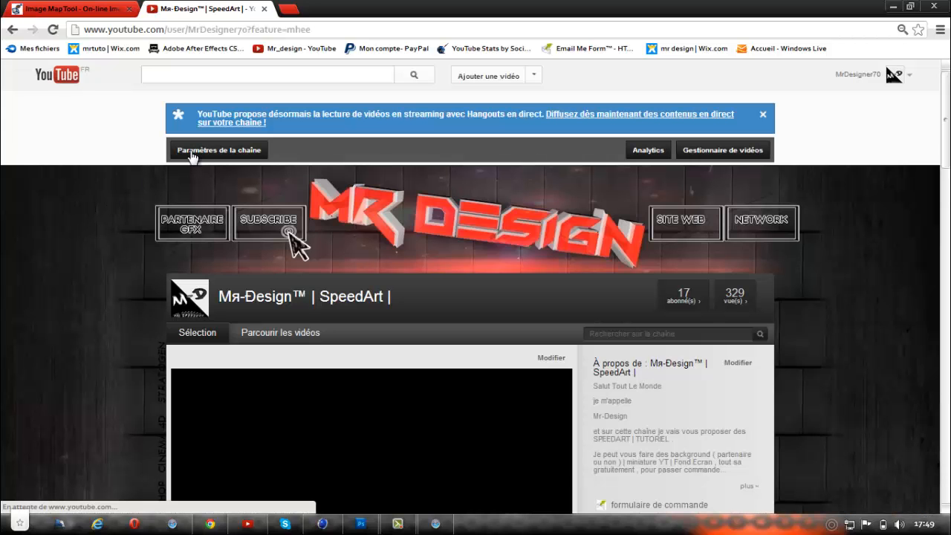
{"action": "left_click", "coordinate": [192, 151]}
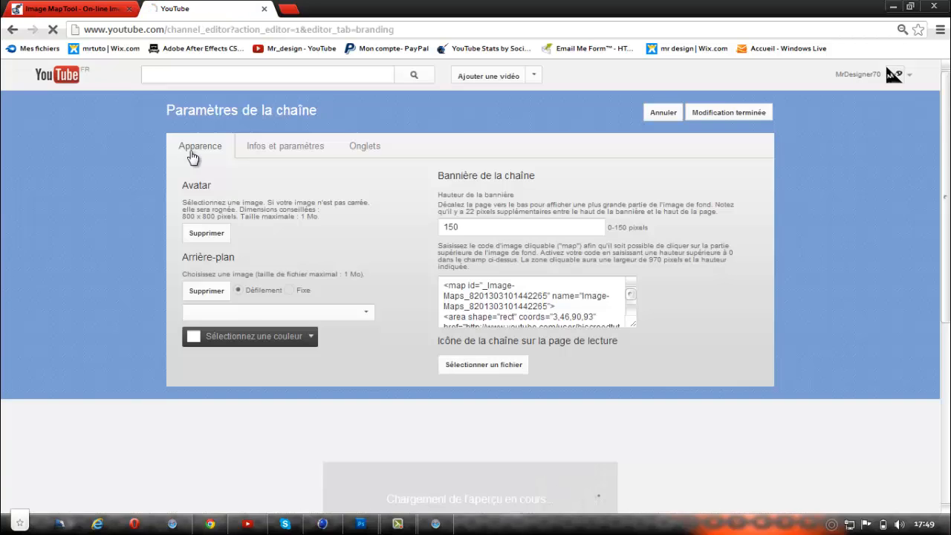
Step: Replace the channel banner's clickable-image code with the map code from the clipboard and finish editing the channel settings
{"action": "left_click_drag", "start_coordinate": [444, 285], "coordinate": [473, 306]}
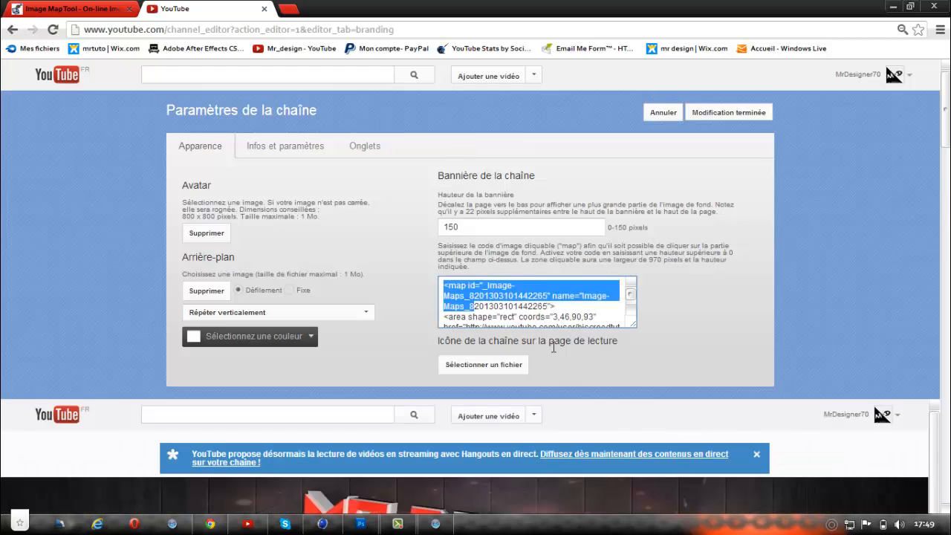
{"action": "left_click_drag", "start_coordinate": [554, 347], "coordinate": [572, 364]}
{"action": "key", "text": "Delete"}
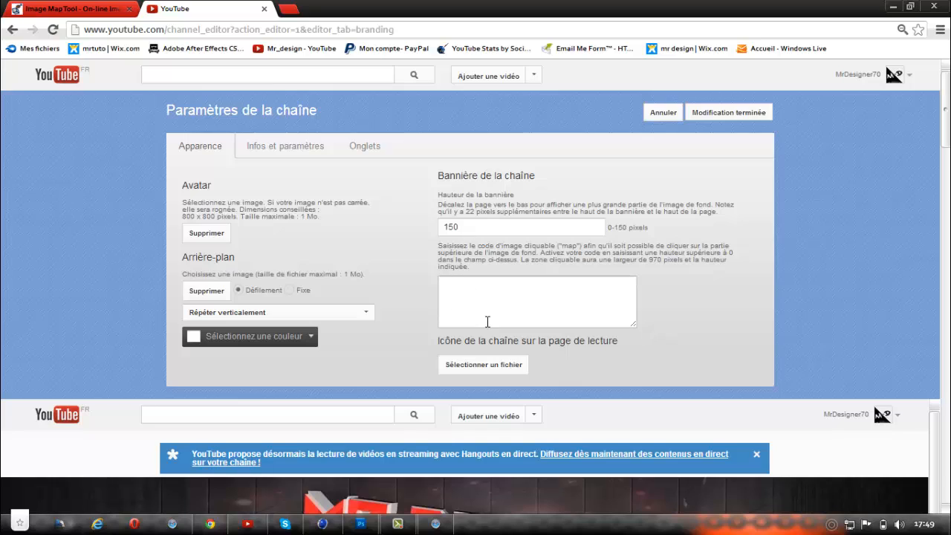
{"action": "left_click", "coordinate": [466, 291]}
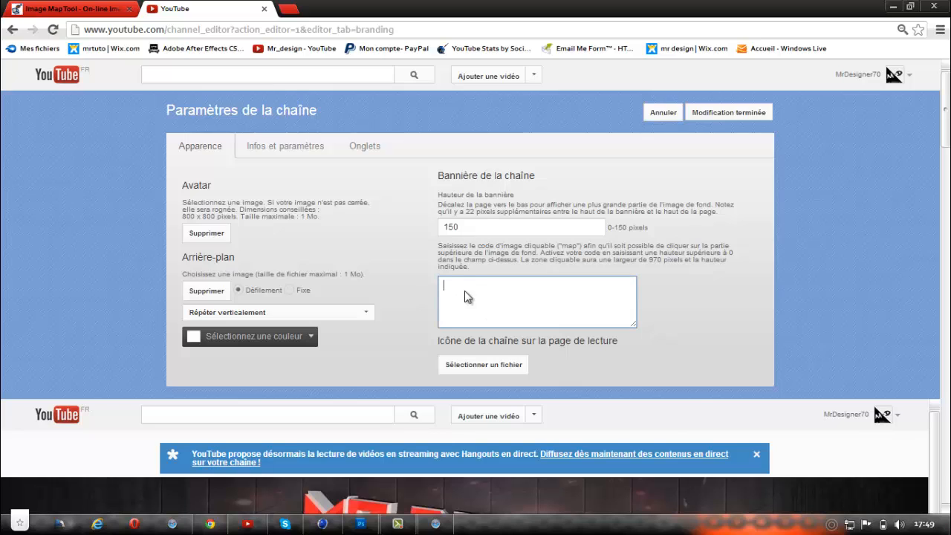
{"action": "right_click", "coordinate": [471, 296]}
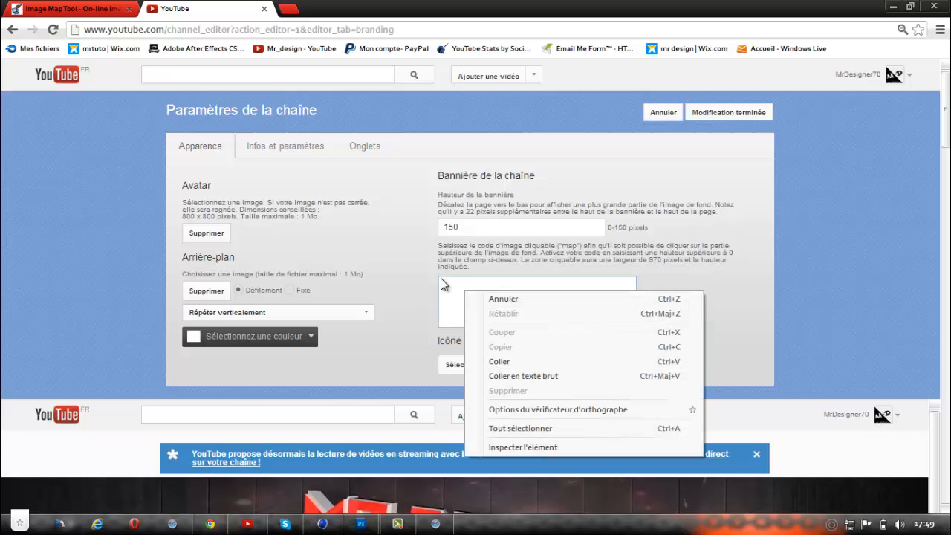
{"action": "left_click", "coordinate": [456, 290]}
{"action": "key", "text": "ctrl+v"}
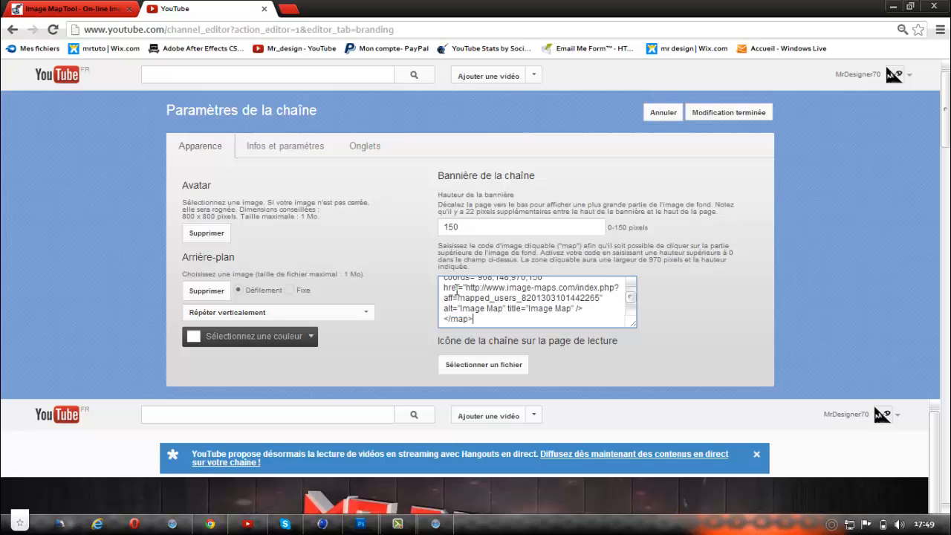
{"action": "left_click", "coordinate": [742, 115]}
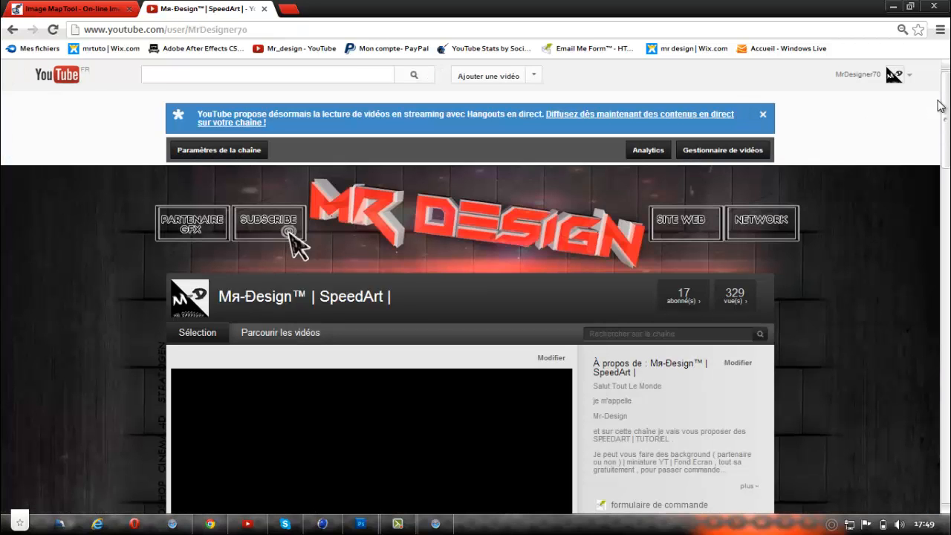
Step: Test the SITE WEB link on the channel banner, look over the linked Wix site, and return to the previous page
{"action": "scroll", "coordinate": [948, 127], "scroll_direction": "down", "scroll_amount": 2}
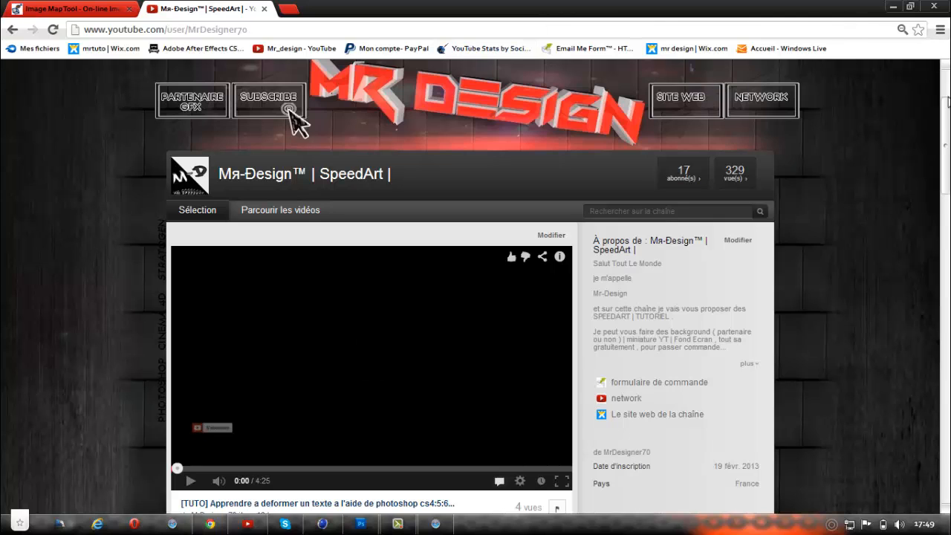
{"action": "scroll", "coordinate": [948, 104], "scroll_direction": "up", "scroll_amount": 2}
{"action": "left_click", "coordinate": [685, 225]}
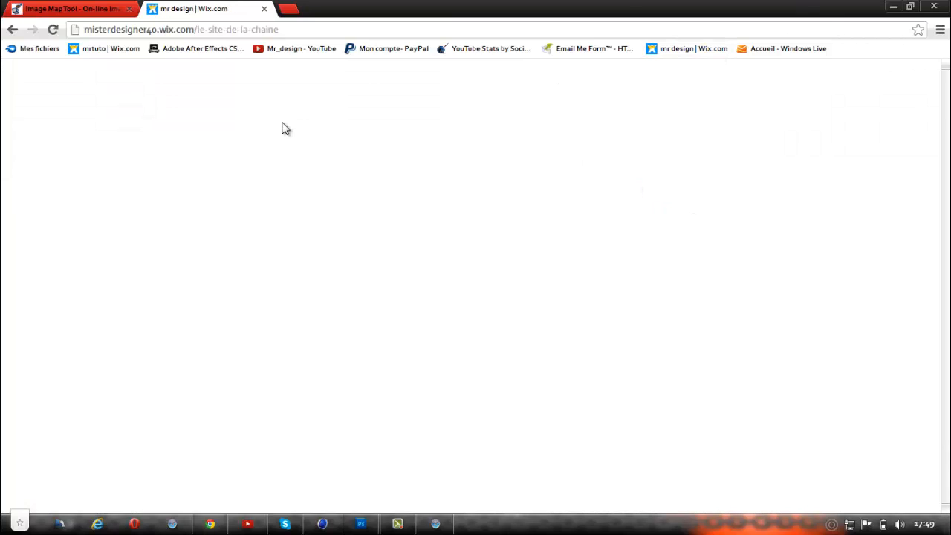
{"action": "scroll", "coordinate": [475, 282], "scroll_direction": "down", "scroll_amount": 3}
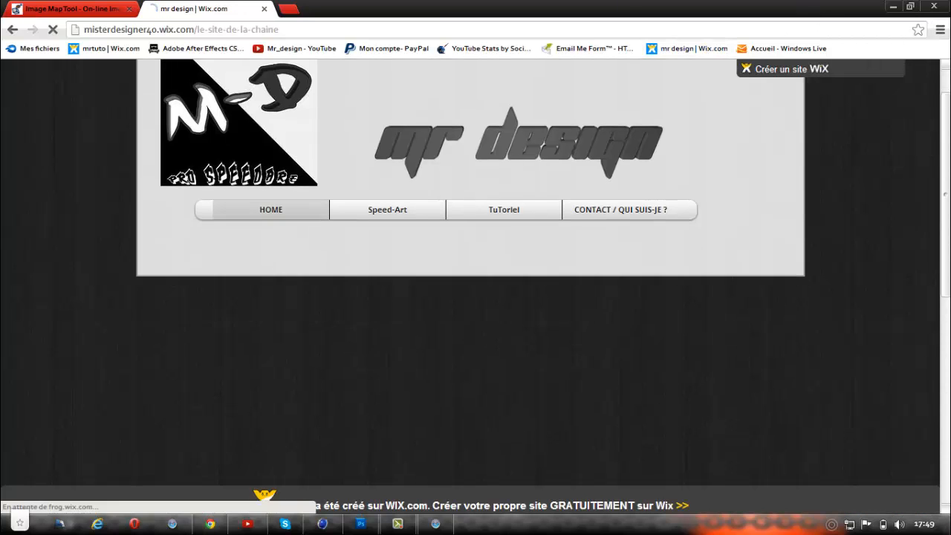
{"action": "scroll", "coordinate": [476, 283], "scroll_direction": "down", "scroll_amount": 3}
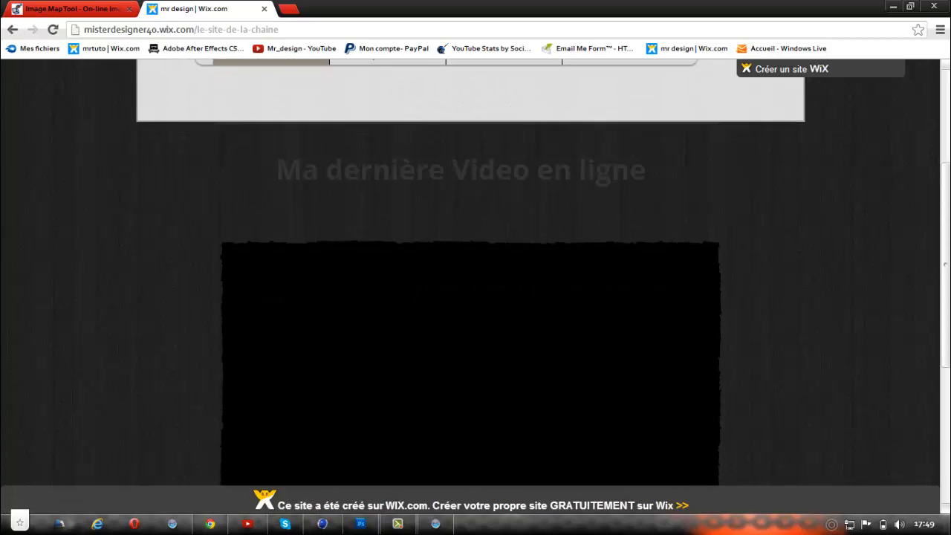
{"action": "scroll", "coordinate": [387, 104], "scroll_direction": "up", "scroll_amount": 6}
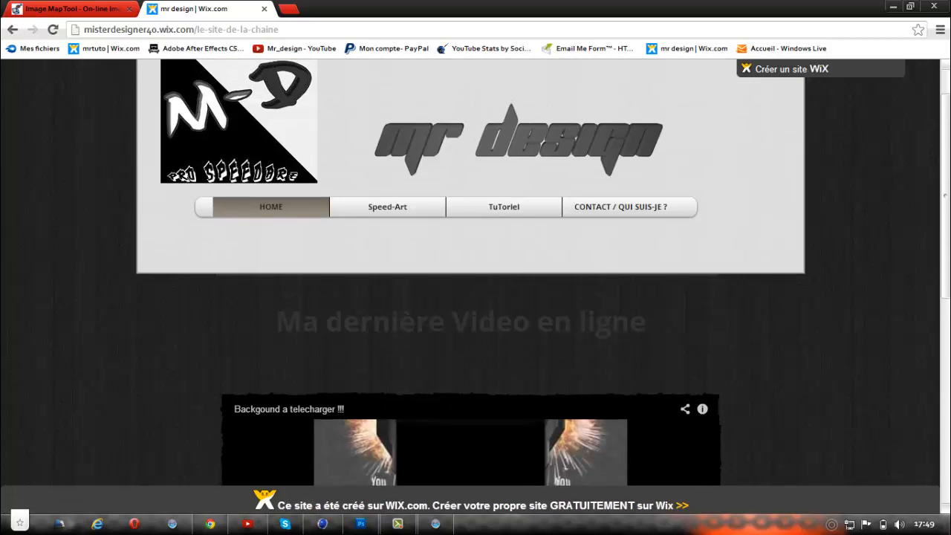
{"action": "left_click", "coordinate": [11, 32]}
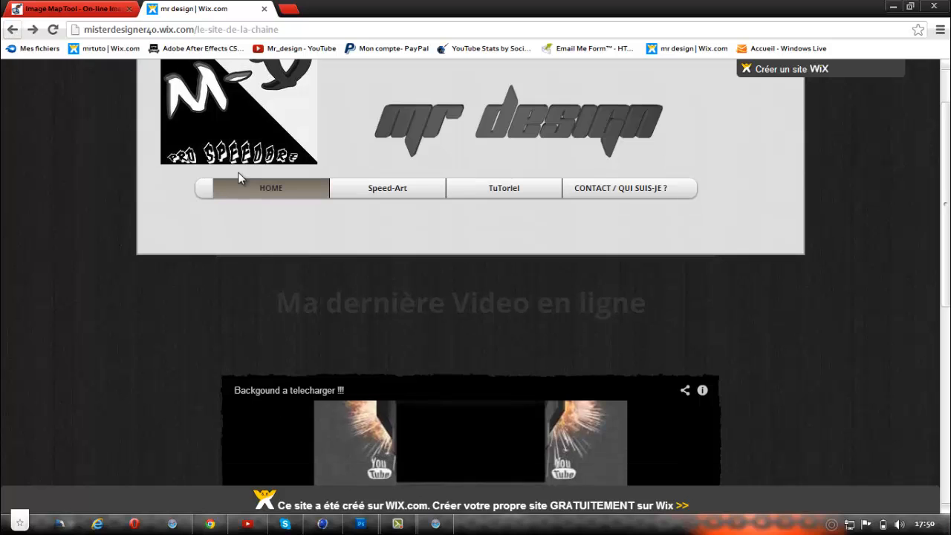
{"action": "left_click", "coordinate": [893, 10]}
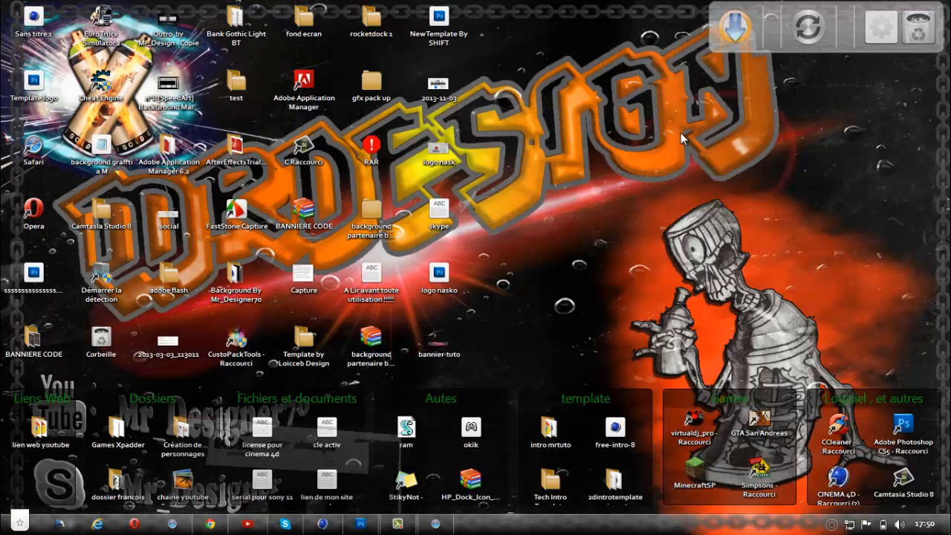
{"action": "left_click", "coordinate": [402, 526]}
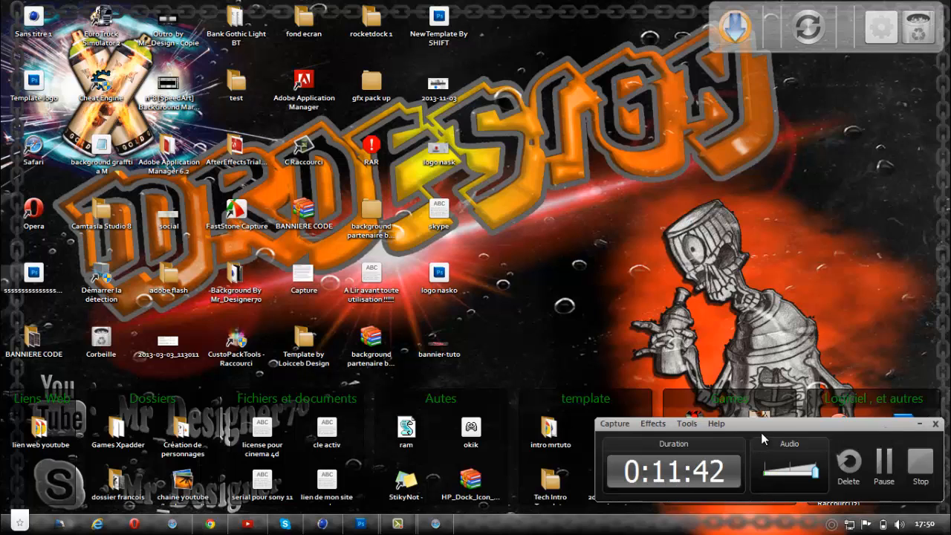
{"action": "left_click_drag", "start_coordinate": [756, 428], "coordinate": [692, 254]}
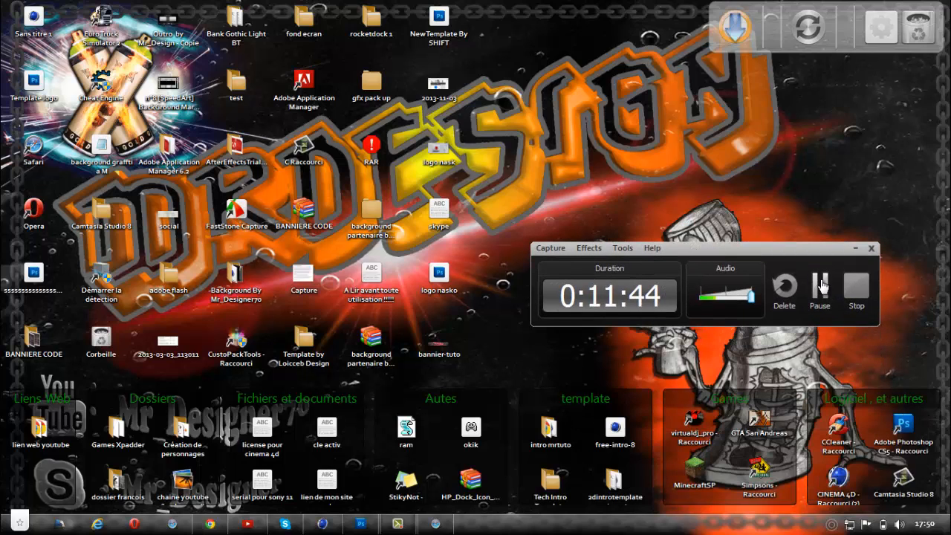